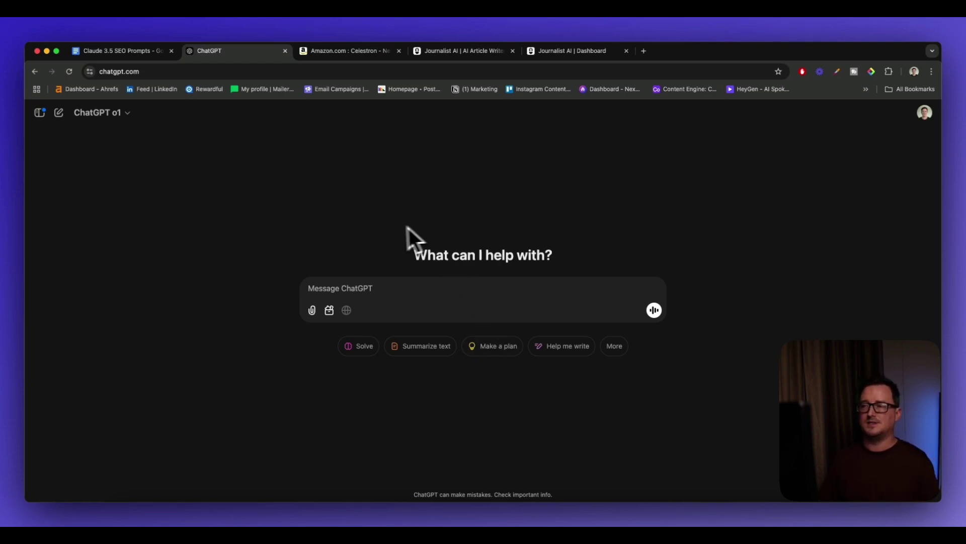
- Look over the Celestron telescope product page, then select the outline prompt in the doc
{"action": "left_click", "coordinate": [349, 54]}
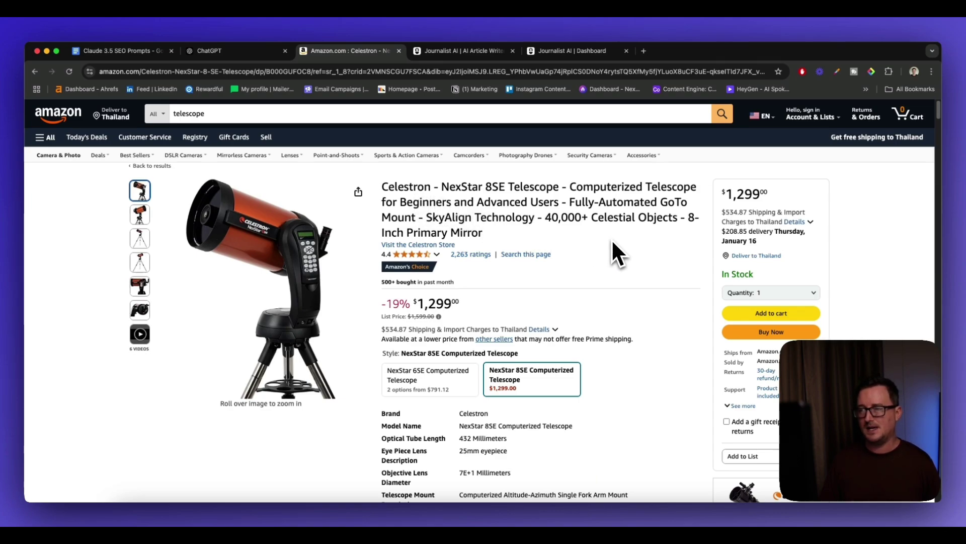
{"action": "scroll", "coordinate": [614, 249], "scroll_direction": "down", "scroll_amount": 1}
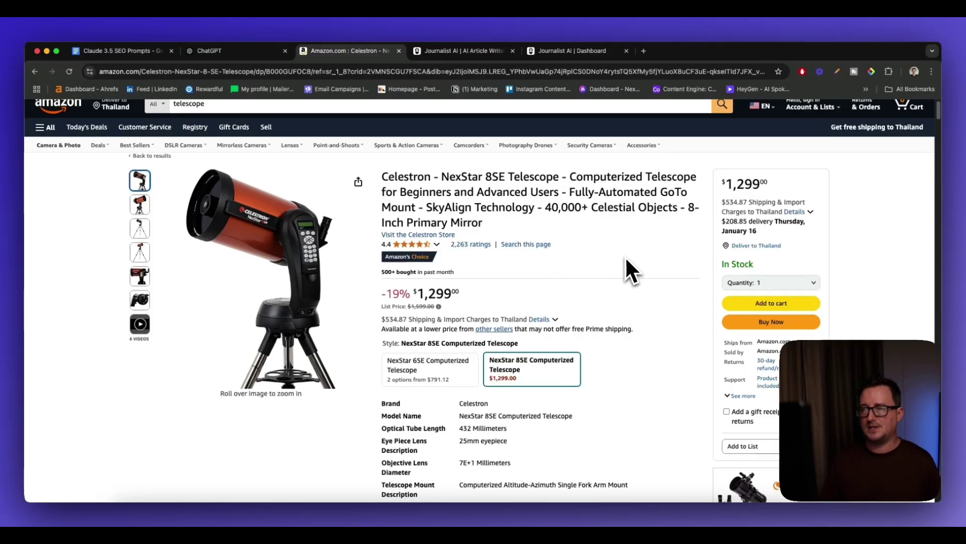
{"action": "scroll", "coordinate": [627, 258], "scroll_direction": "down", "scroll_amount": 3}
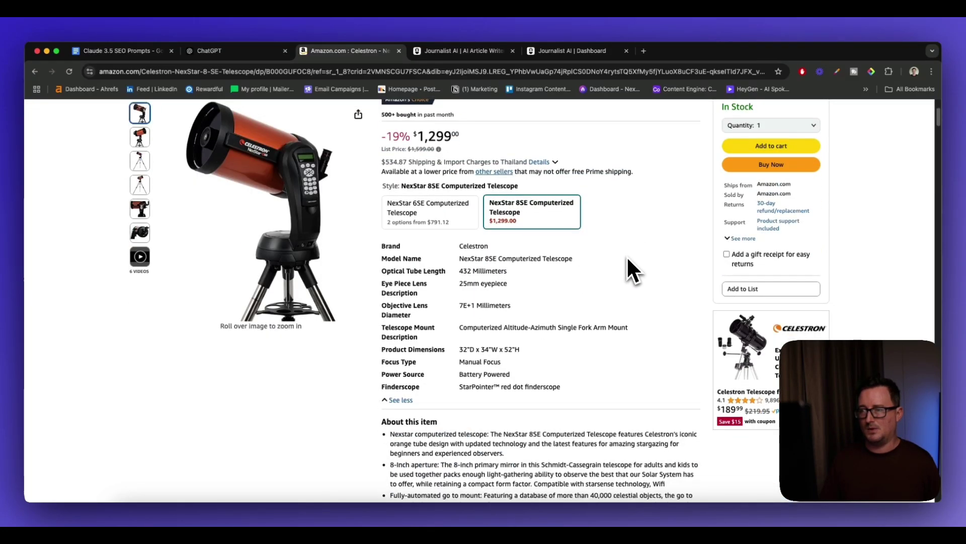
{"action": "scroll", "coordinate": [628, 257], "scroll_direction": "down", "scroll_amount": 4}
{"action": "scroll", "coordinate": [629, 258], "scroll_direction": "up", "scroll_amount": 4}
{"action": "scroll", "coordinate": [628, 255], "scroll_direction": "up", "scroll_amount": 4}
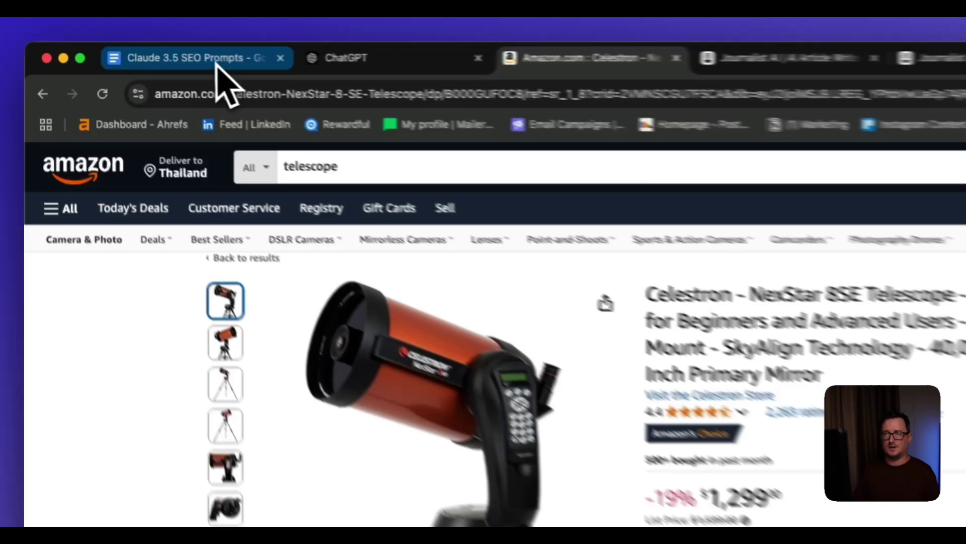
{"action": "left_click", "coordinate": [135, 51]}
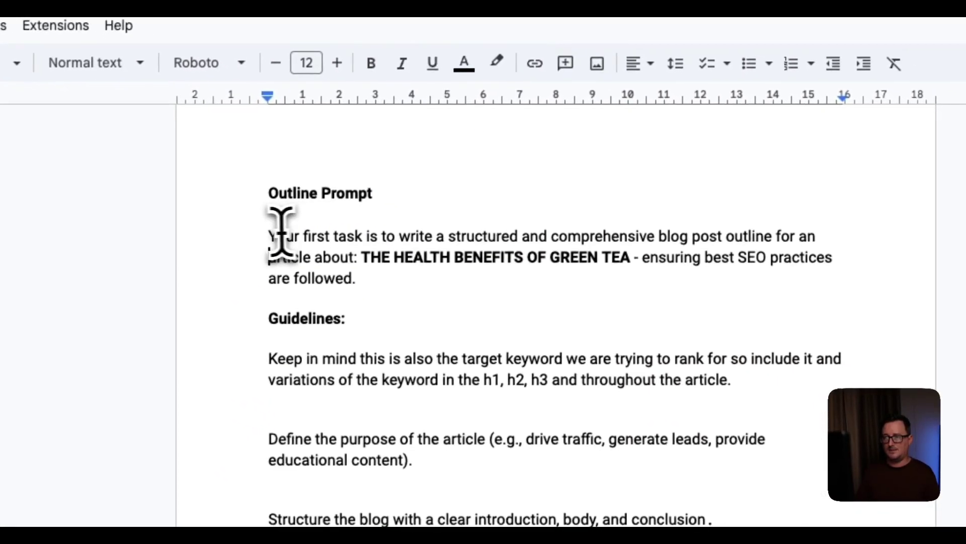
{"action": "left_click_drag", "start_coordinate": [280, 234], "coordinate": [740, 467]}
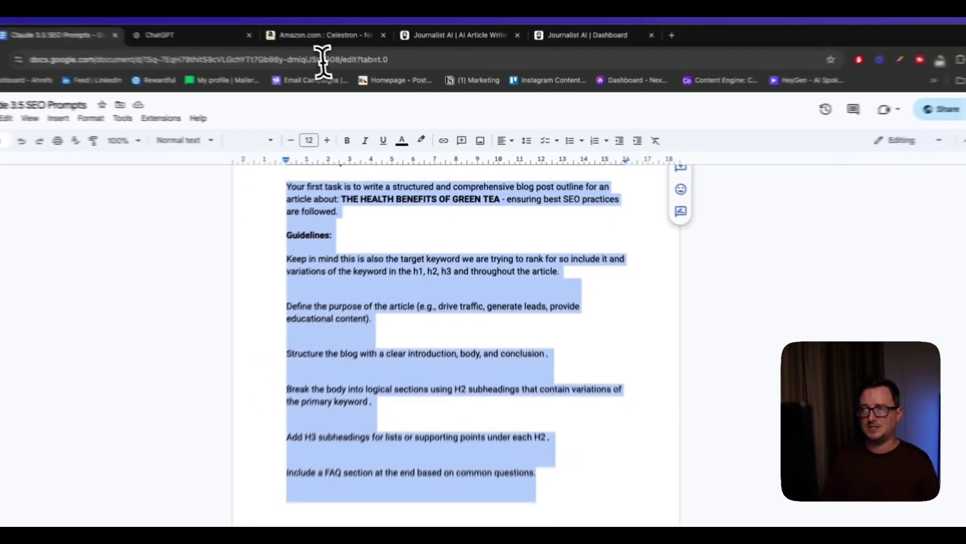
- Paste the outline prompt into ChatGPT and delete 'THE HEALTH BENEFITS OF GREEN TEA' after 'about:'
{"action": "left_click", "coordinate": [267, 52]}
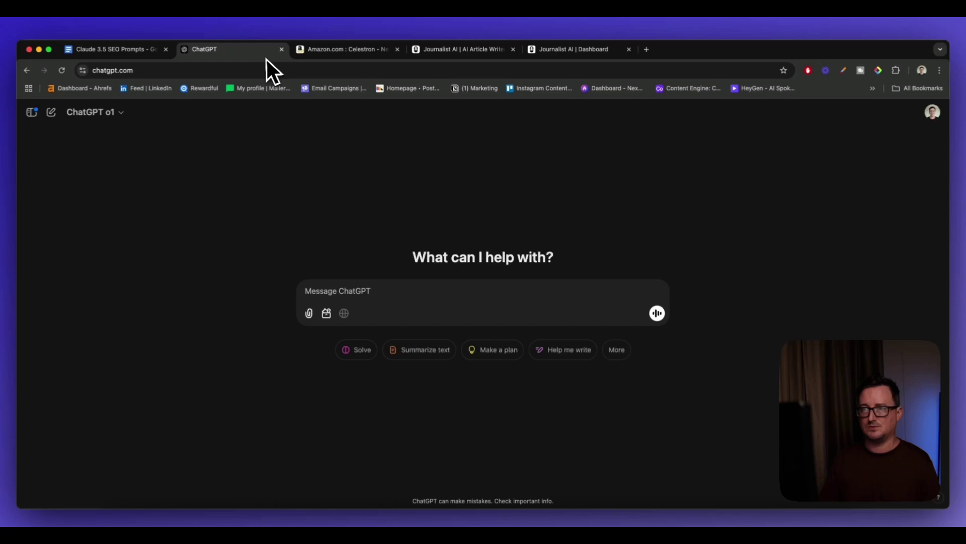
{"action": "left_click", "coordinate": [352, 292]}
{"action": "key", "text": "super+v"}
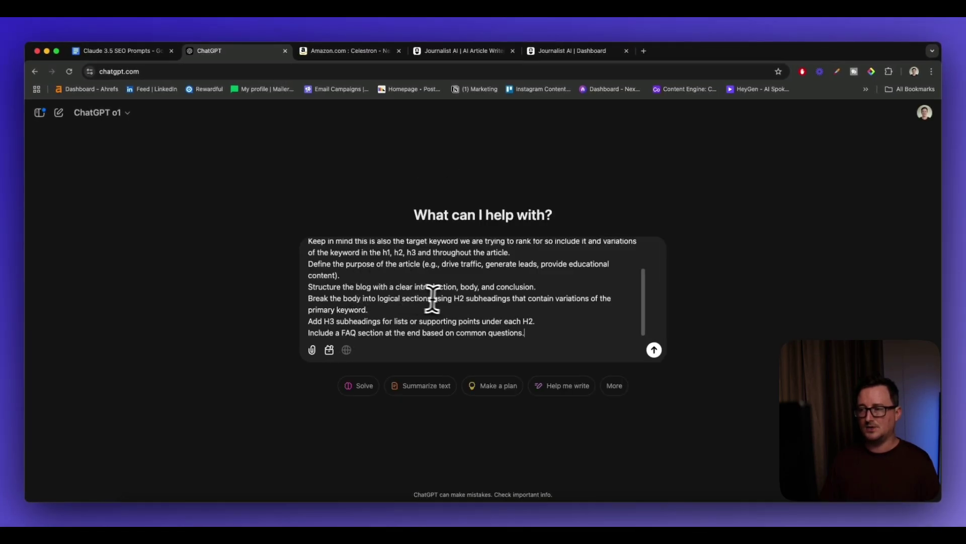
{"action": "scroll", "coordinate": [432, 298], "scroll_direction": "up", "scroll_amount": 3}
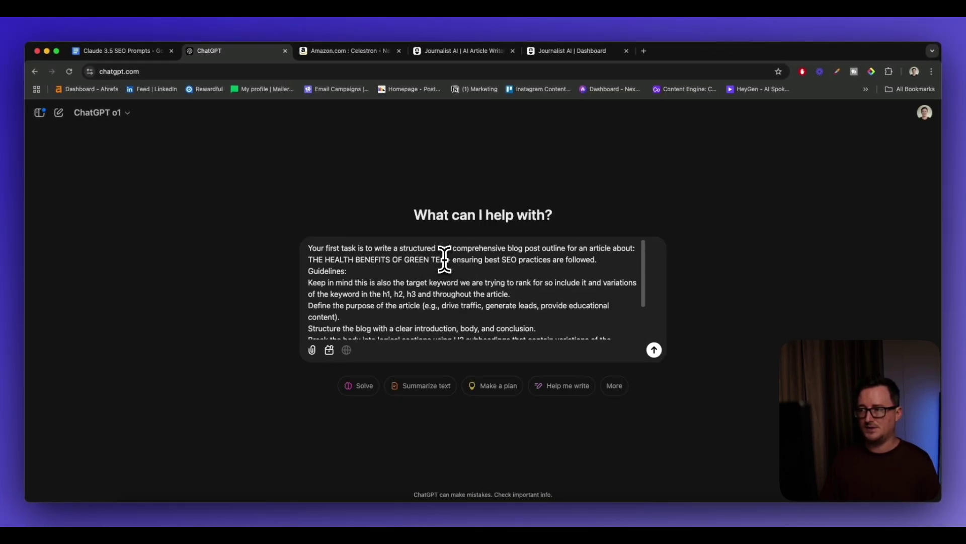
{"action": "left_click_drag", "start_coordinate": [444, 260], "coordinate": [306, 259]}
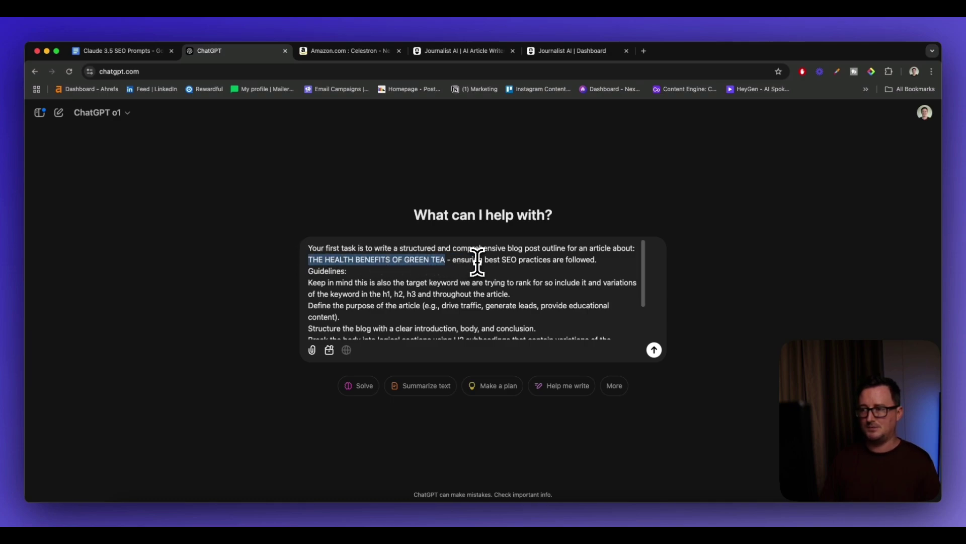
{"action": "key", "text": "BackSpace"}
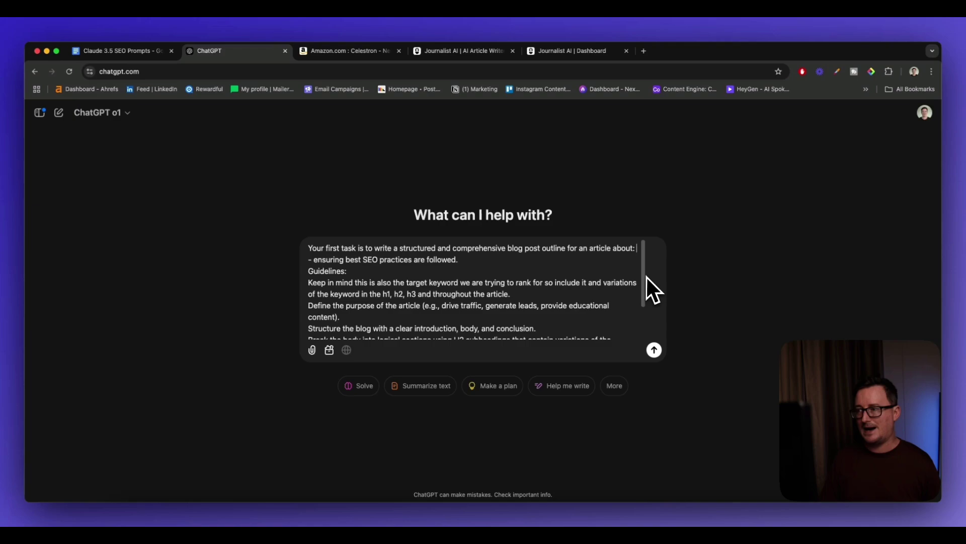
{"action": "mouse_move", "coordinate": [644, 276]}
{"action": "left_mouse_down"}
{"action": "mouse_move", "coordinate": [646, 312]}
{"action": "mouse_move", "coordinate": [642, 276]}
{"action": "left_mouse_up"}
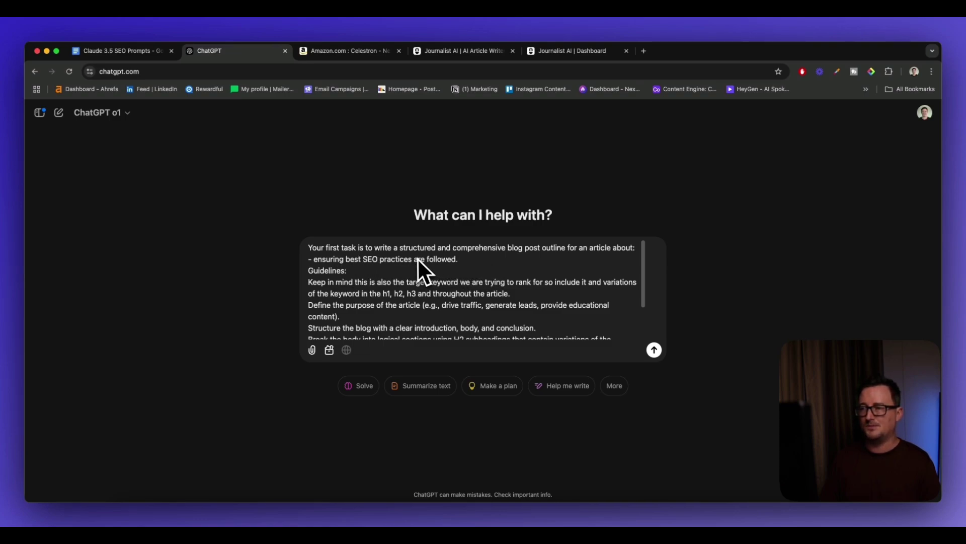
- Rewrite the first line to target 'an Amazon affiliate product named Celestron - NexStar 8SE Telescope'
{"action": "left_click", "coordinate": [644, 250]}
{"action": "key", "text": "Delete"}
{"action": "key", "text": "BackSpace"}
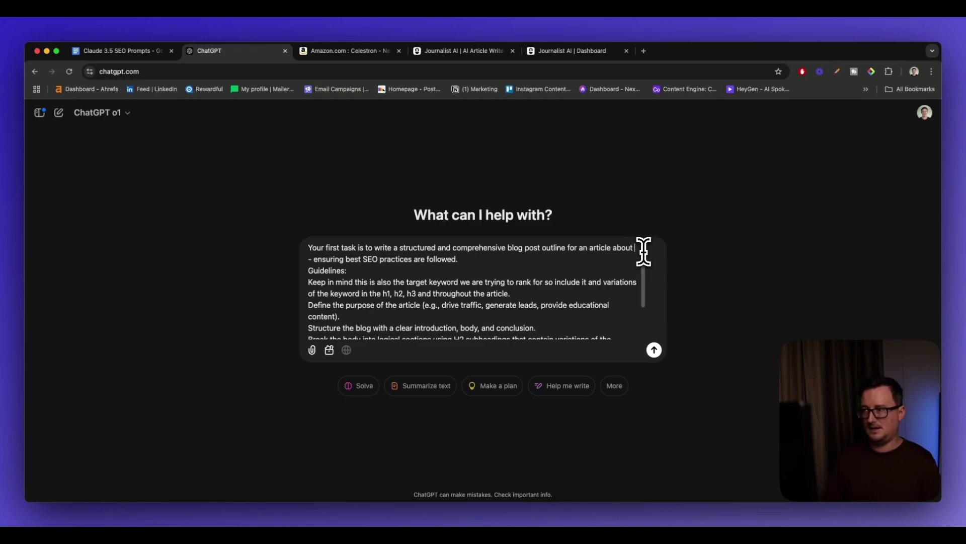
{"action": "type", "text": "an Amazon "}
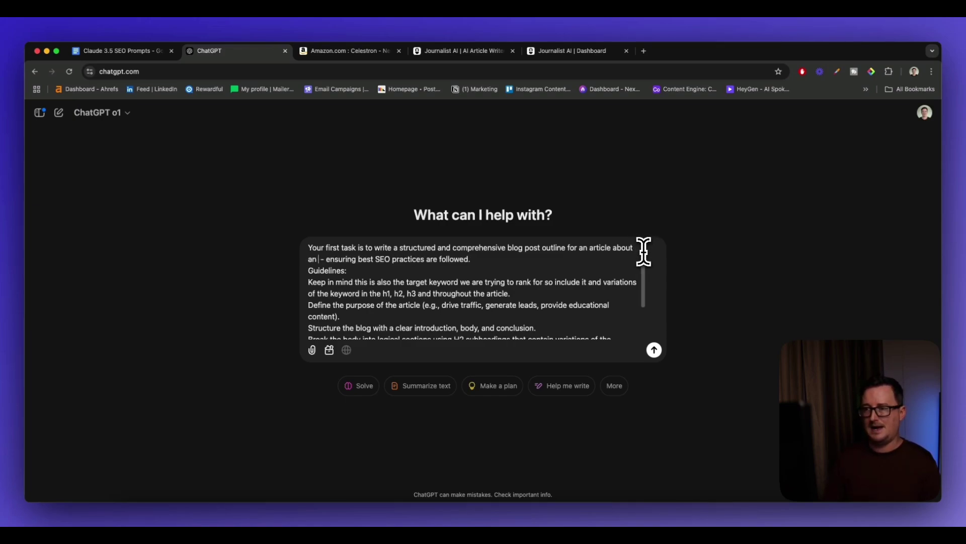
{"action": "type", "text": "affiliate product "}
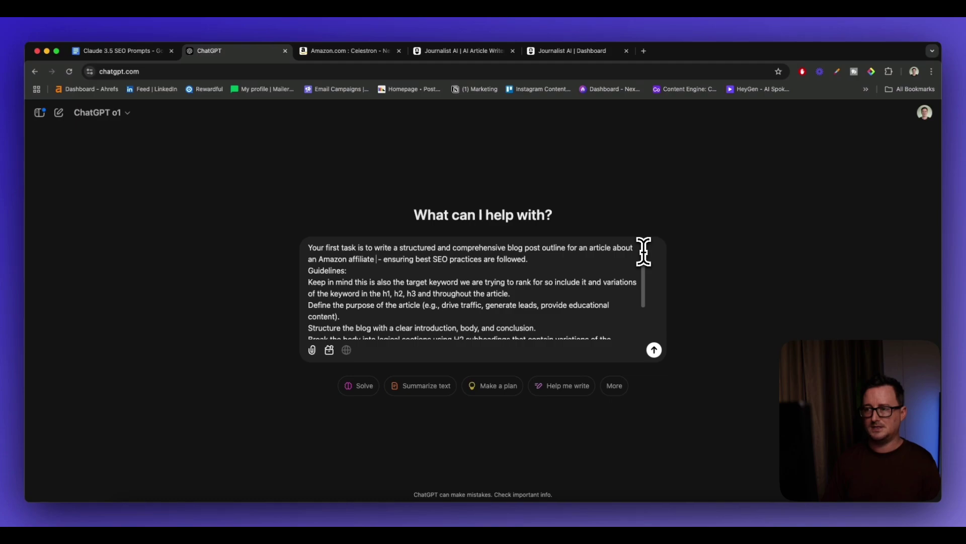
{"action": "type", "text": "named"}
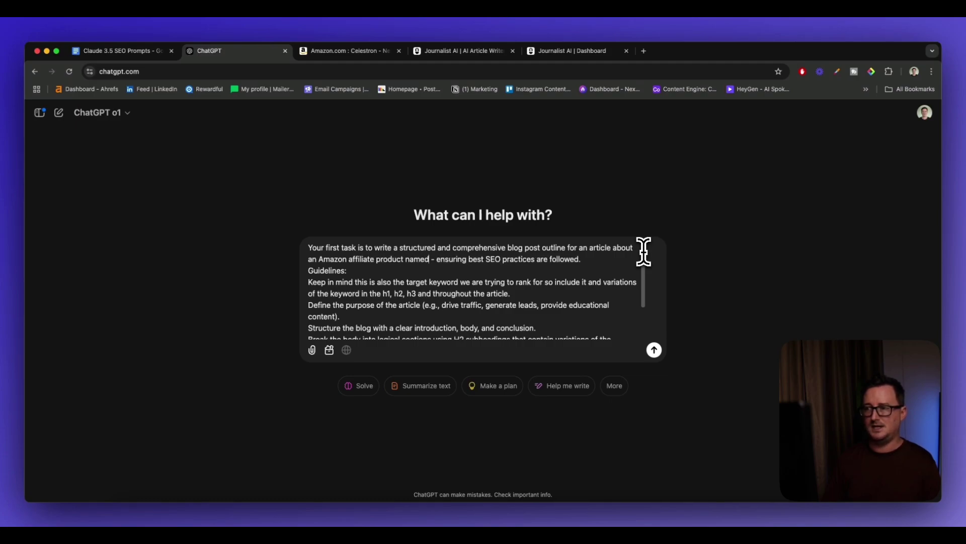
{"action": "left_click", "coordinate": [347, 51]}
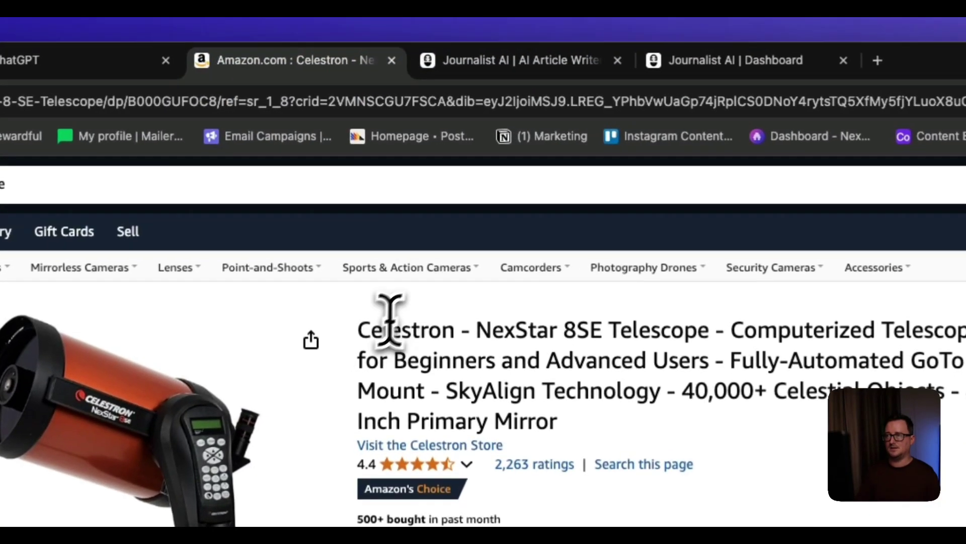
{"action": "left_click_drag", "start_coordinate": [381, 189], "coordinate": [557, 191]}
{"action": "left_click_drag", "start_coordinate": [703, 336], "coordinate": [710, 333]}
{"action": "key", "text": "super+c"}
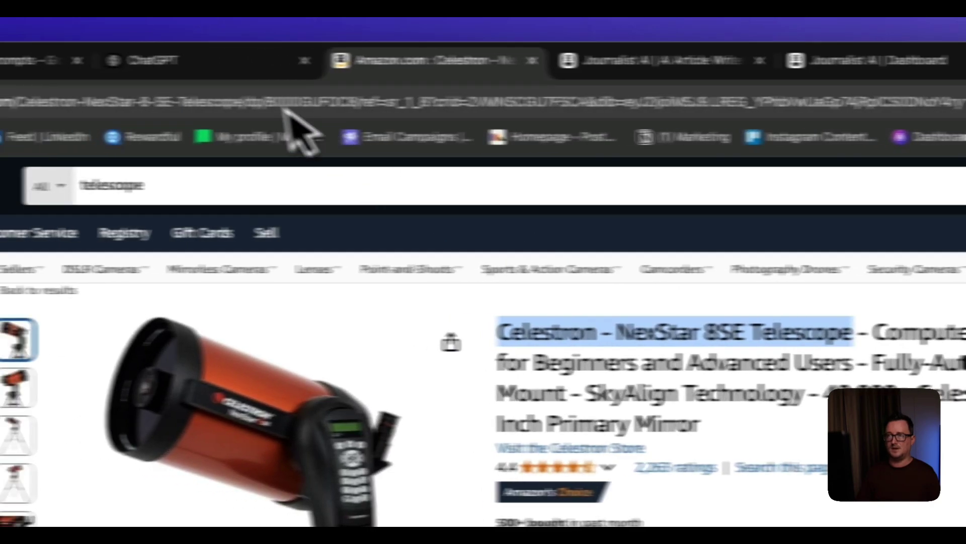
{"action": "left_click", "coordinate": [91, 60]}
{"action": "key", "text": "super+v"}
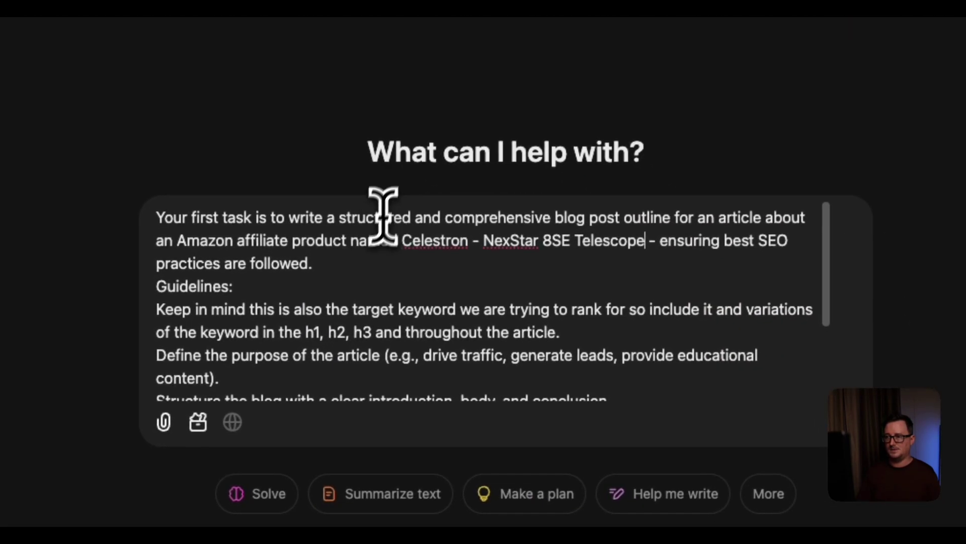
- Add 'This info for the product is as follows:' below the FAQ line, with the product name beneath
{"action": "left_click", "coordinate": [391, 296]}
{"action": "key", "text": "shift+Return"}
{"action": "scroll", "coordinate": [352, 262], "scroll_direction": "down", "scroll_amount": 5}
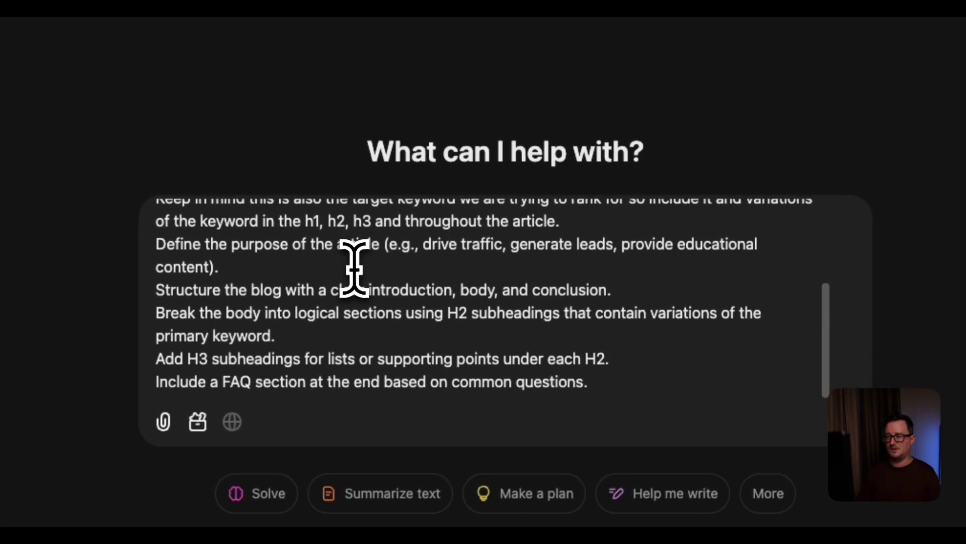
{"action": "left_click", "coordinate": [610, 390]}
{"action": "key", "text": "shift+Return"}
{"action": "key", "text": "shift+Return"}
{"action": "type", "text": "This info "}
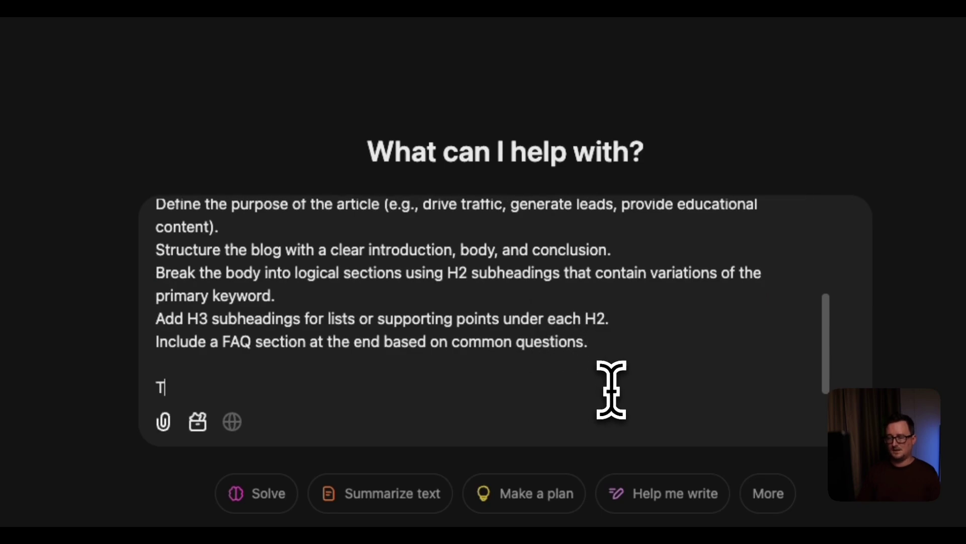
{"action": "type", "text": "for the product is as follows:"}
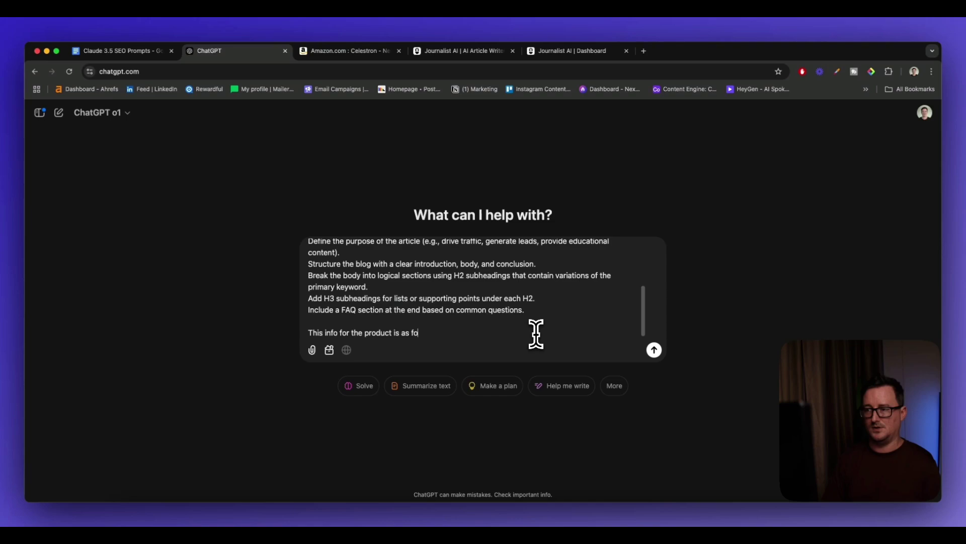
{"action": "scroll", "coordinate": [537, 334], "scroll_direction": "down", "scroll_amount": 2}
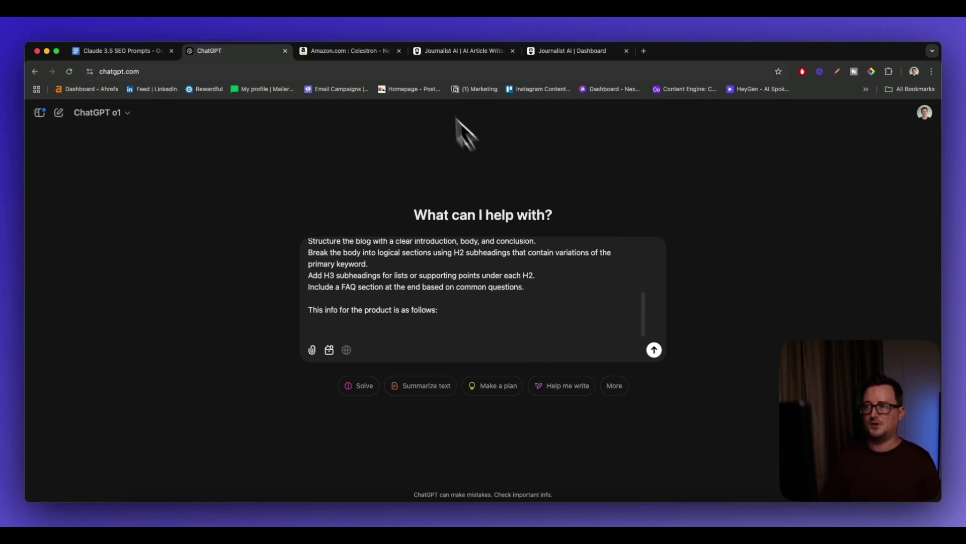
{"action": "left_click", "coordinate": [375, 50]}
{"action": "key", "text": "super+c"}
{"action": "left_click", "coordinate": [242, 51]}
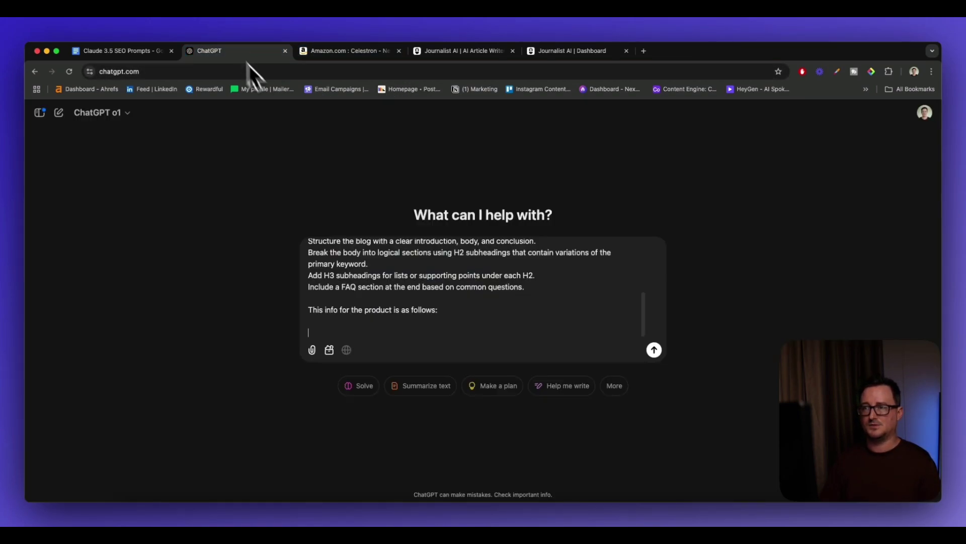
{"action": "key", "text": "super+v"}
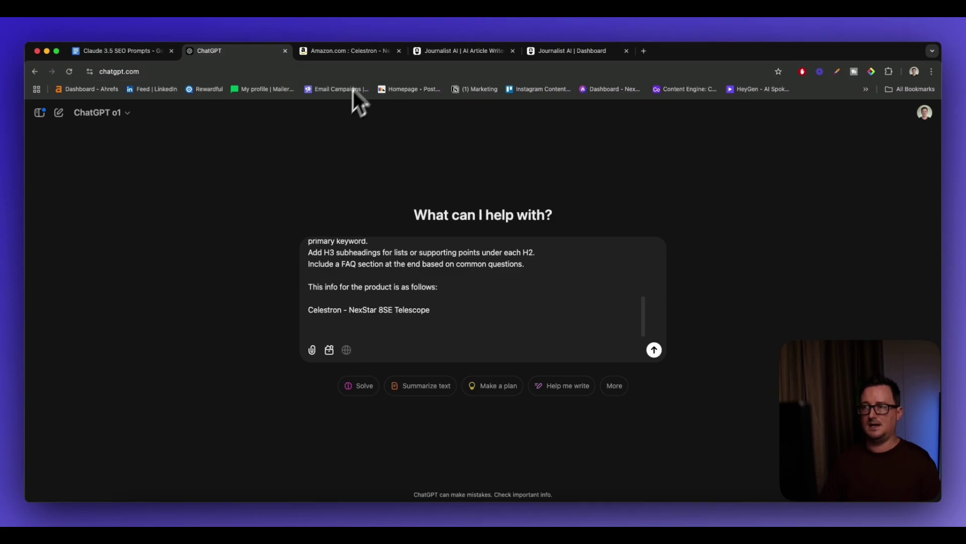
- Select the NexStar 8SE Amazon product description from its opening paragraph through the Pros and Cons lists
{"action": "left_click", "coordinate": [369, 51]}
{"action": "scroll", "coordinate": [560, 292], "scroll_direction": "down", "scroll_amount": 6}
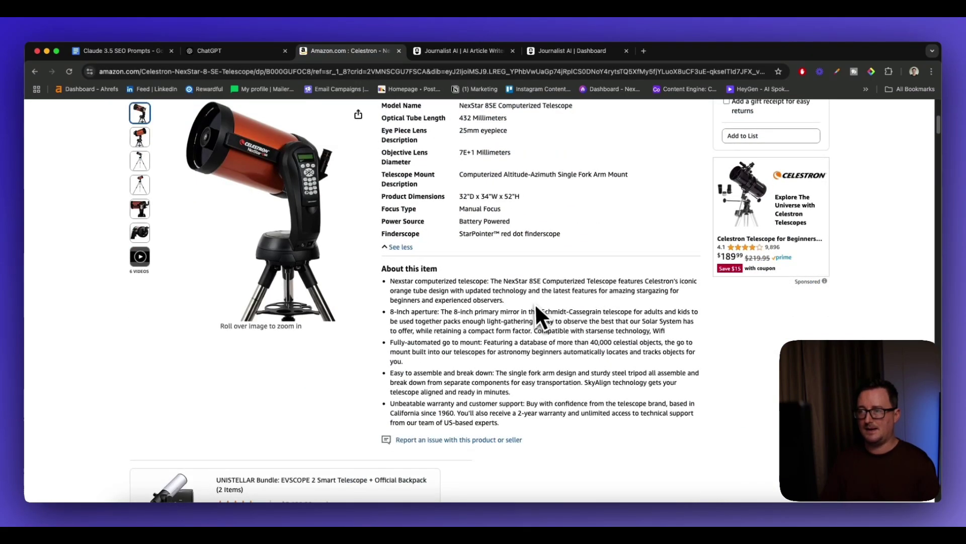
{"action": "scroll", "coordinate": [536, 327], "scroll_direction": "down", "scroll_amount": 20}
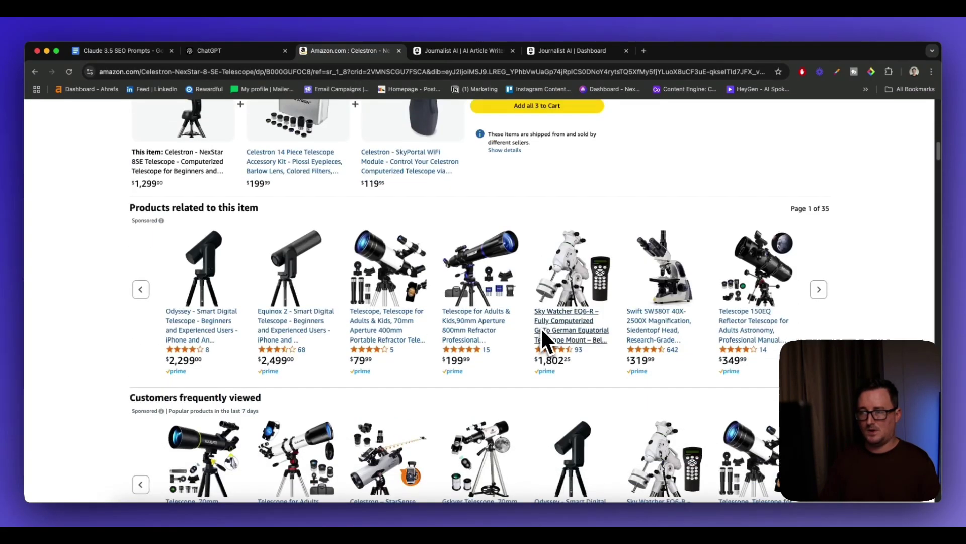
{"action": "scroll", "coordinate": [543, 327], "scroll_direction": "down", "scroll_amount": 20}
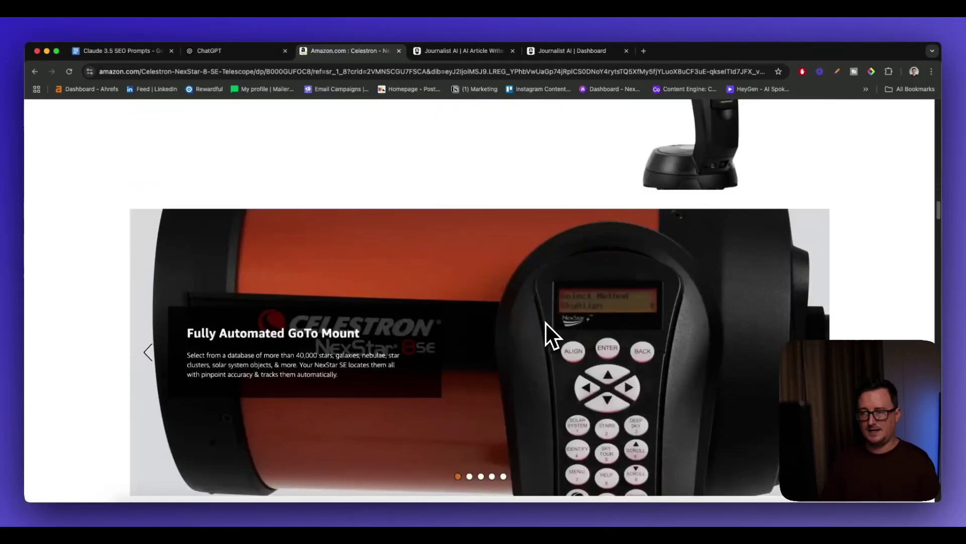
{"action": "scroll", "coordinate": [548, 319], "scroll_direction": "down", "scroll_amount": 20}
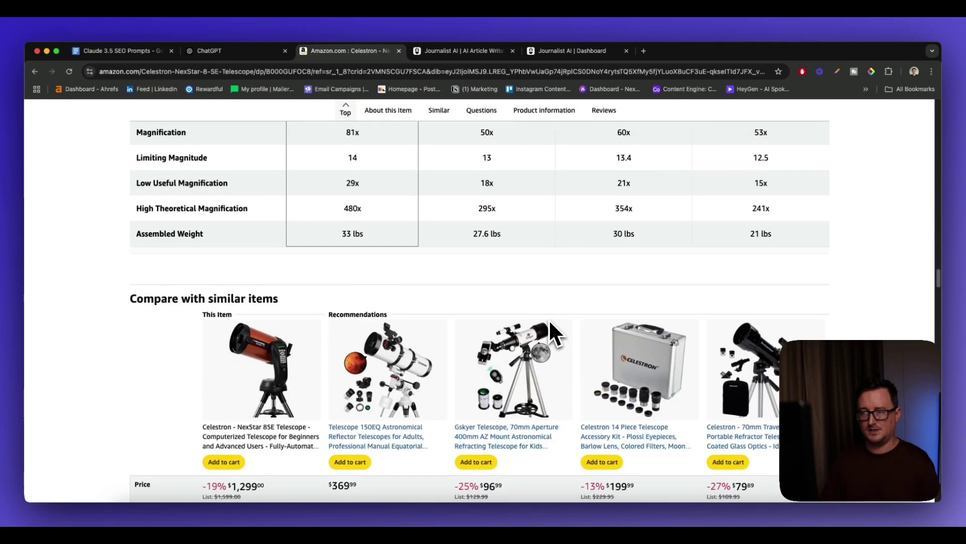
{"action": "scroll", "coordinate": [551, 332], "scroll_direction": "down", "scroll_amount": 20}
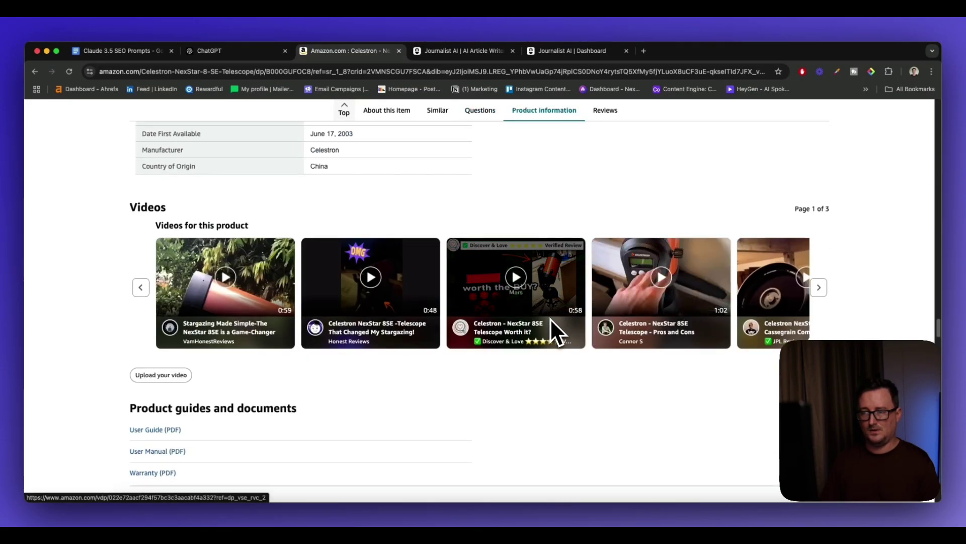
{"action": "scroll", "coordinate": [548, 318], "scroll_direction": "down", "scroll_amount": 2}
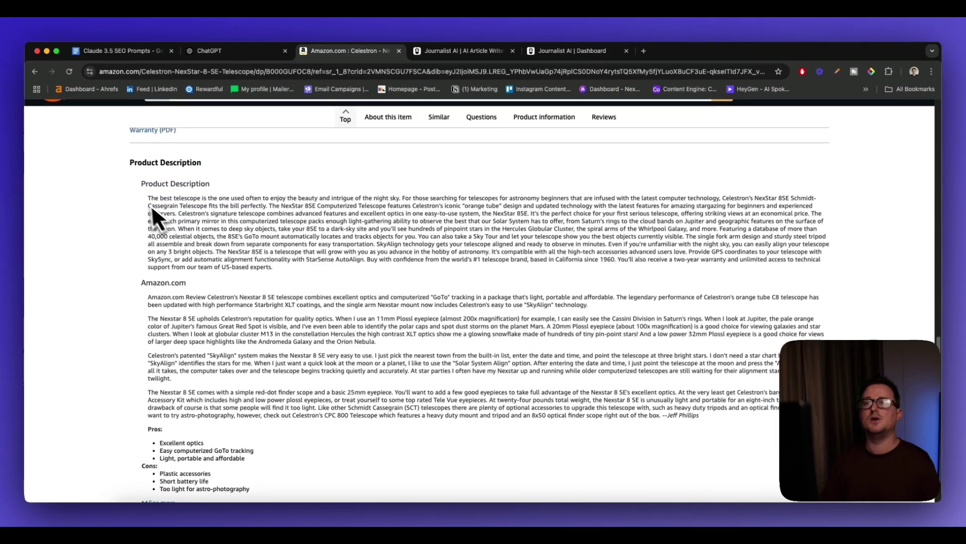
{"action": "left_click_drag", "start_coordinate": [151, 184], "coordinate": [596, 324]}
{"action": "scroll", "coordinate": [611, 322], "scroll_direction": "down", "scroll_amount": 3}
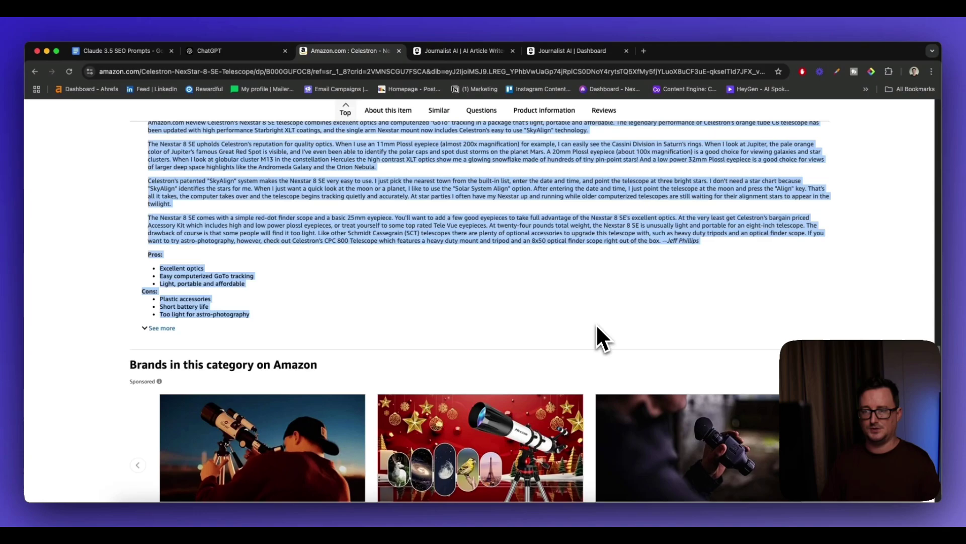
{"action": "scroll", "coordinate": [592, 309], "scroll_direction": "up", "scroll_amount": 3}
- Paste the Amazon description and pros/cons under the product name, then send the outline prompt
{"action": "left_click", "coordinate": [242, 56]}
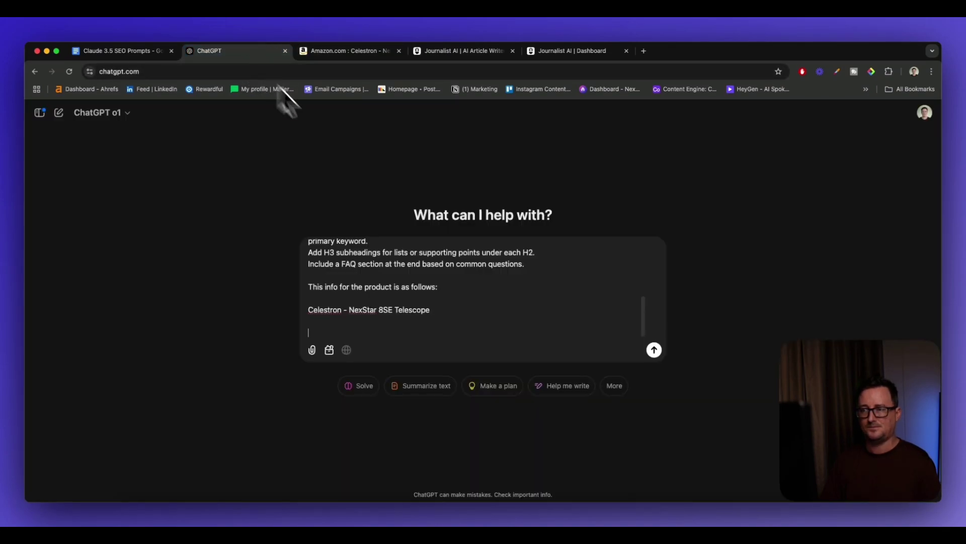
{"action": "key", "text": "super+v"}
{"action": "scroll", "coordinate": [503, 319], "scroll_direction": "up", "scroll_amount": 15}
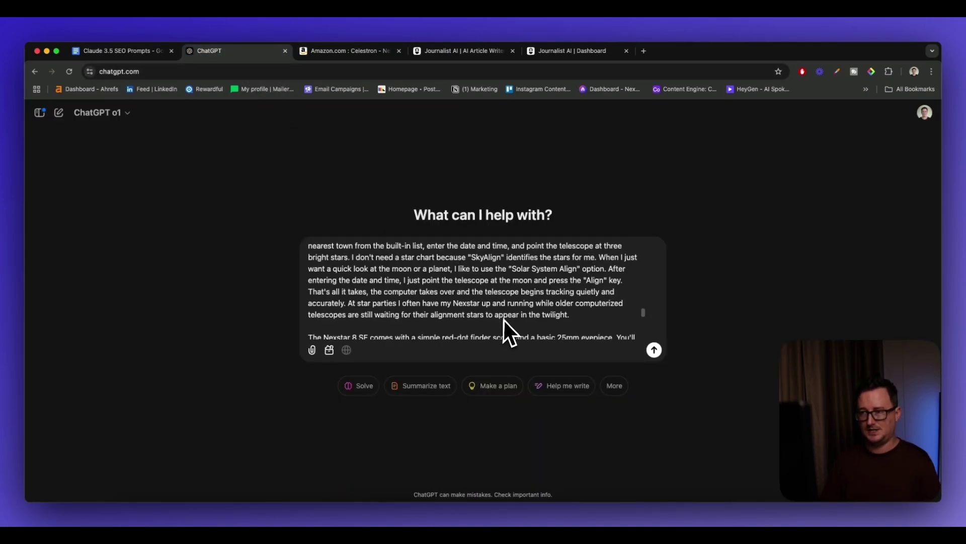
{"action": "scroll", "coordinate": [503, 316], "scroll_direction": "up", "scroll_amount": 3}
{"action": "scroll", "coordinate": [503, 315], "scroll_direction": "down", "scroll_amount": 5}
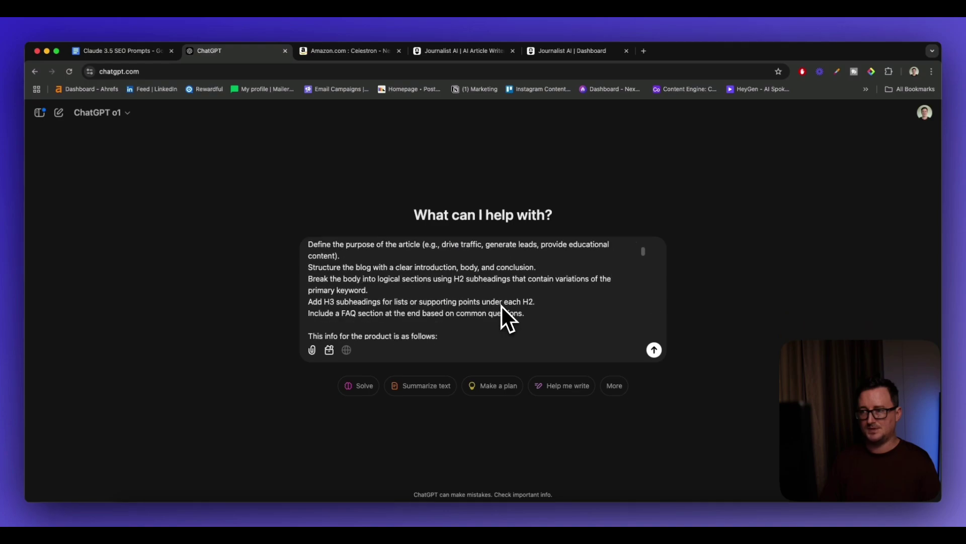
{"action": "scroll", "coordinate": [503, 314], "scroll_direction": "up", "scroll_amount": 5}
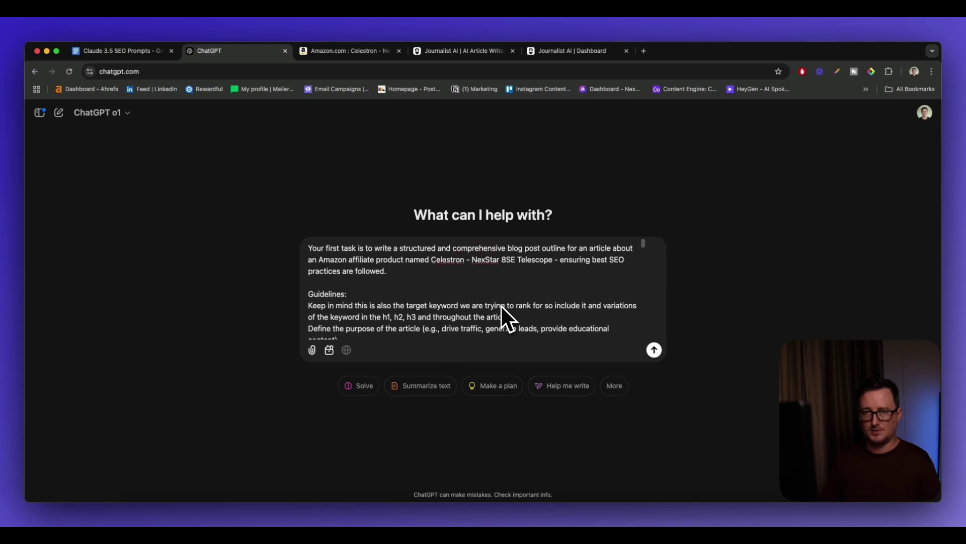
{"action": "left_click", "coordinate": [654, 351]}
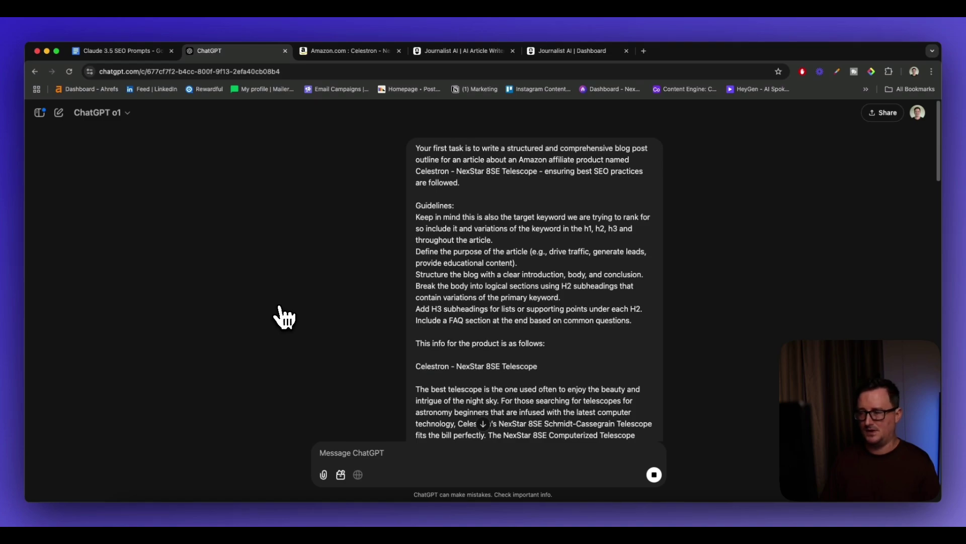
{"action": "scroll", "coordinate": [282, 317], "scroll_direction": "down", "scroll_amount": 15}
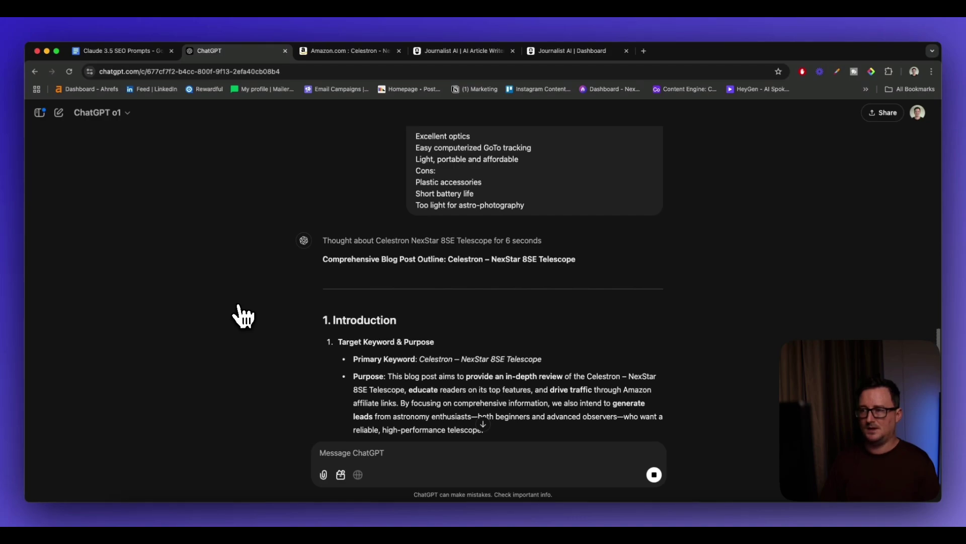
{"action": "scroll", "coordinate": [244, 316], "scroll_direction": "down", "scroll_amount": 3}
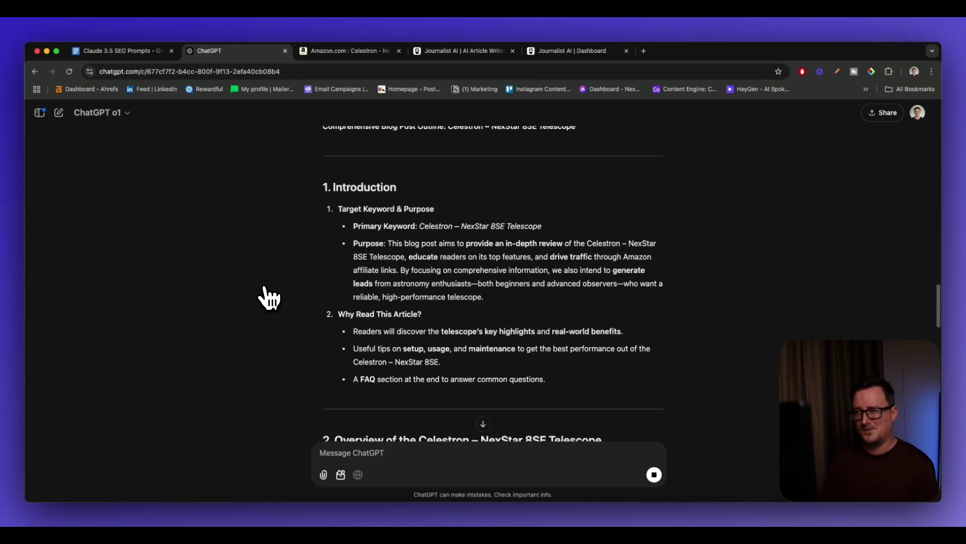
{"action": "scroll", "coordinate": [269, 297], "scroll_direction": "down", "scroll_amount": 5}
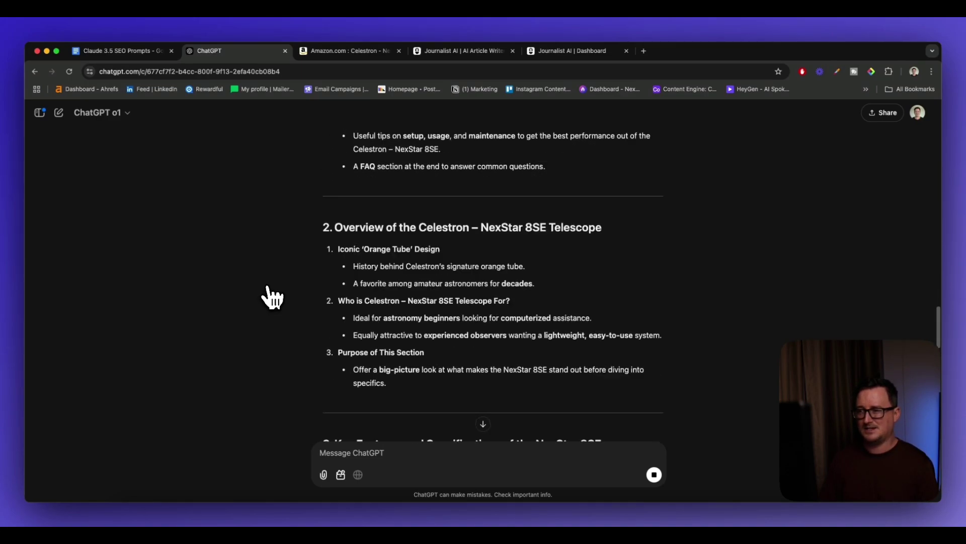
{"action": "scroll", "coordinate": [281, 301], "scroll_direction": "down", "scroll_amount": 12}
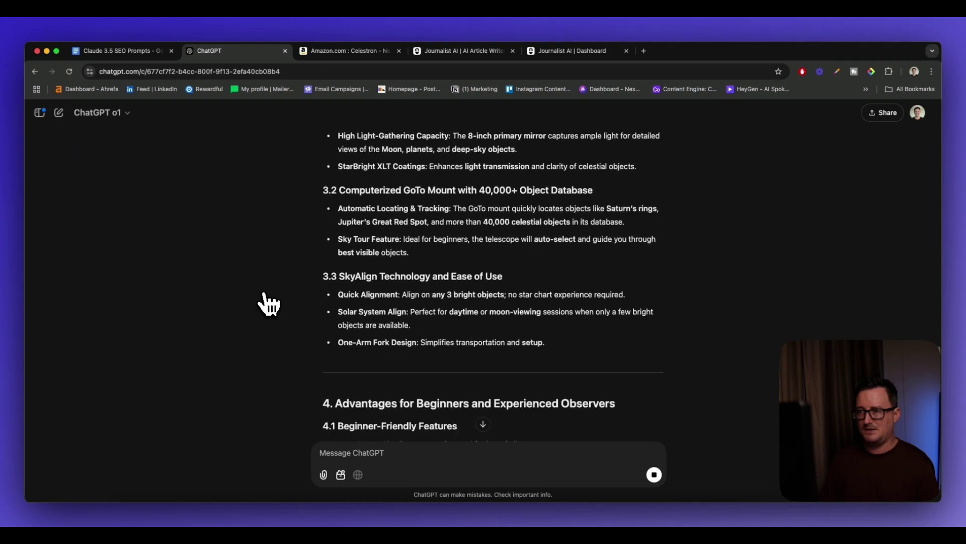
{"action": "scroll", "coordinate": [269, 302], "scroll_direction": "down", "scroll_amount": 5}
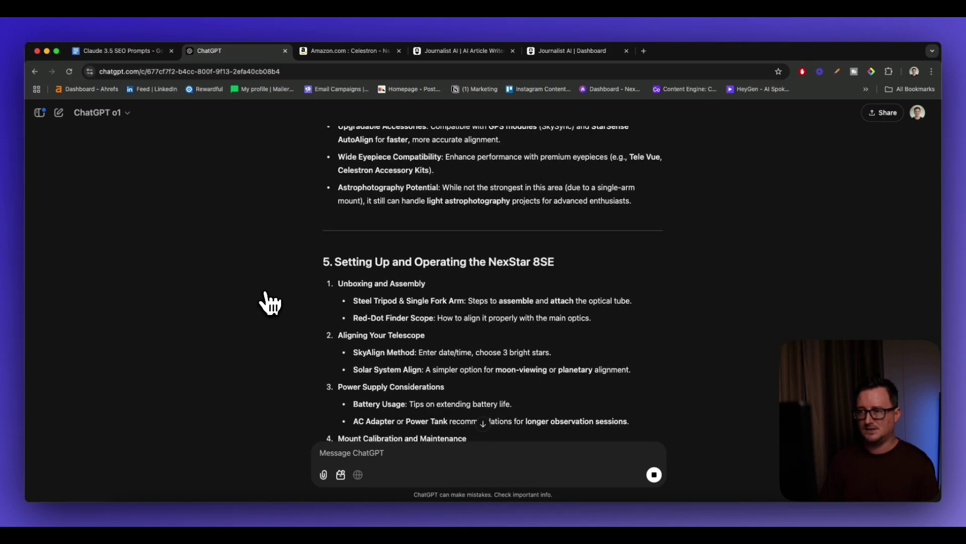
{"action": "scroll", "coordinate": [270, 302], "scroll_direction": "down", "scroll_amount": 4}
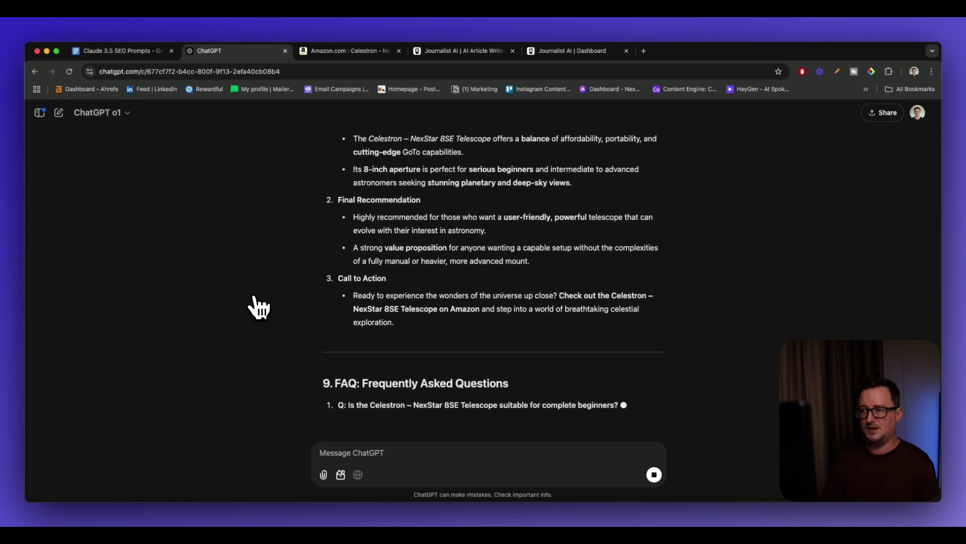
{"action": "scroll", "coordinate": [259, 308], "scroll_direction": "up", "scroll_amount": 20}
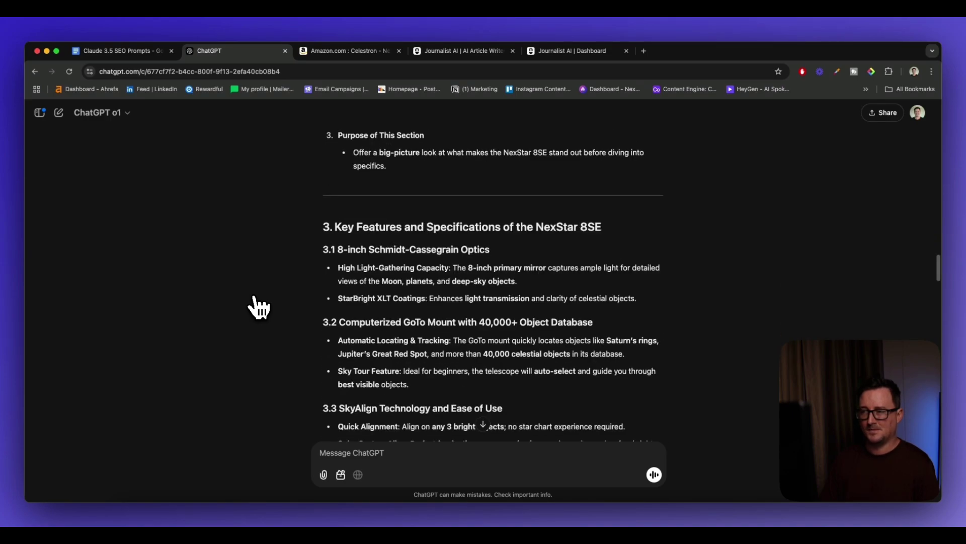
{"action": "scroll", "coordinate": [260, 308], "scroll_direction": "up", "scroll_amount": 10}
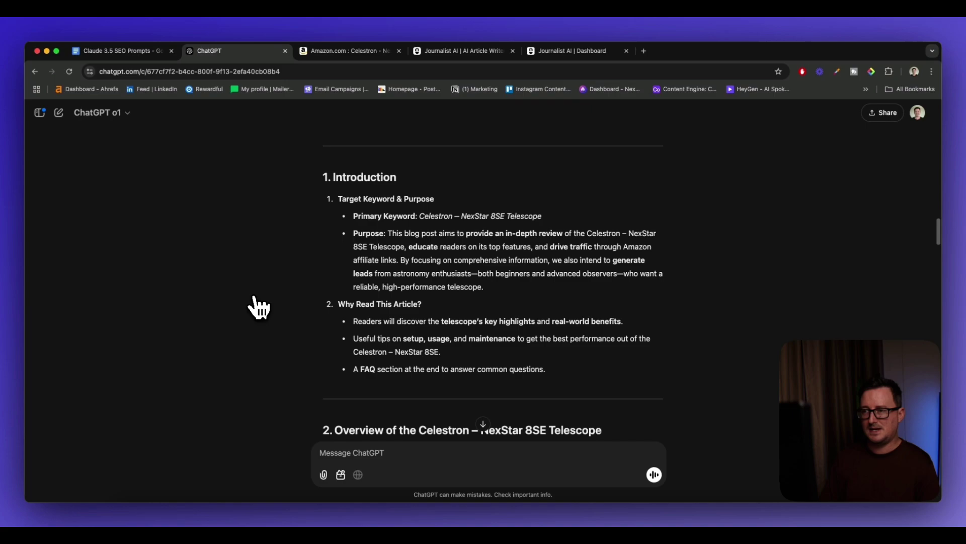
{"action": "scroll", "coordinate": [260, 308], "scroll_direction": "up", "scroll_amount": 5}
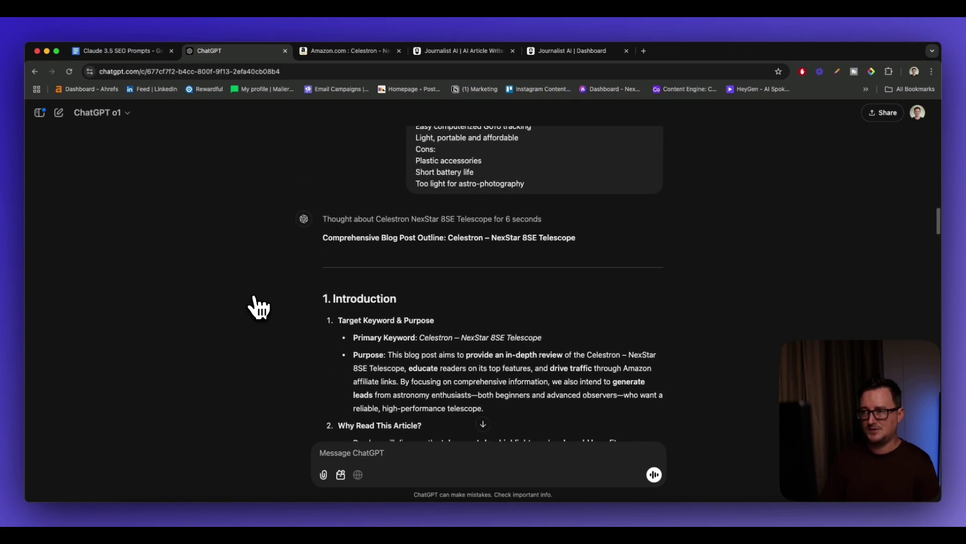
{"action": "scroll", "coordinate": [260, 308], "scroll_direction": "down", "scroll_amount": 3}
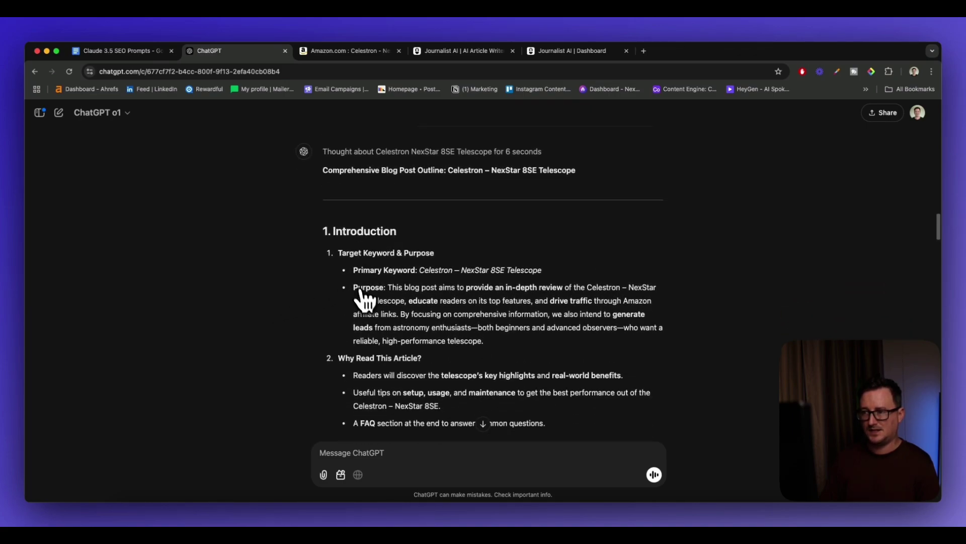
{"action": "scroll", "coordinate": [383, 300], "scroll_direction": "down", "scroll_amount": 1}
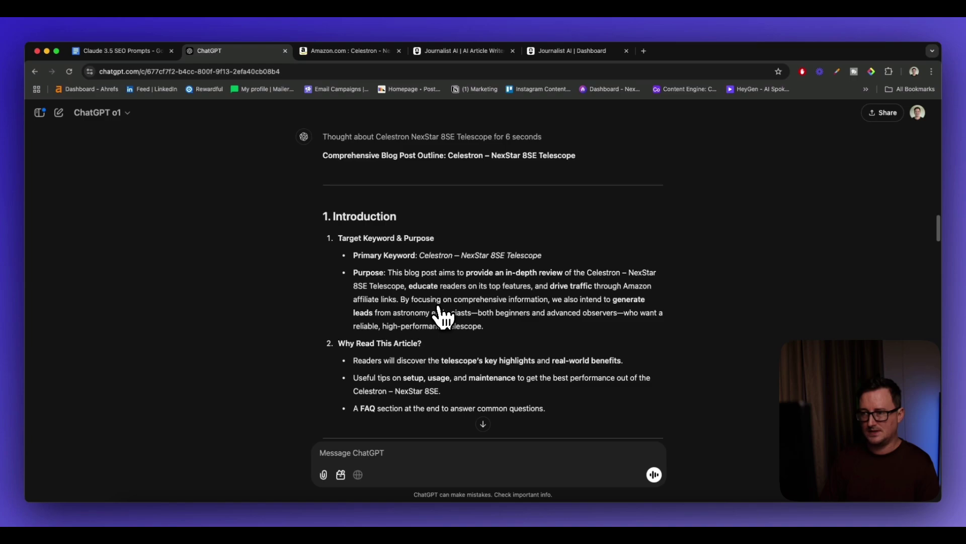
{"action": "scroll", "coordinate": [433, 313], "scroll_direction": "down", "scroll_amount": 1}
{"action": "scroll", "coordinate": [451, 341], "scroll_direction": "down", "scroll_amount": 10}
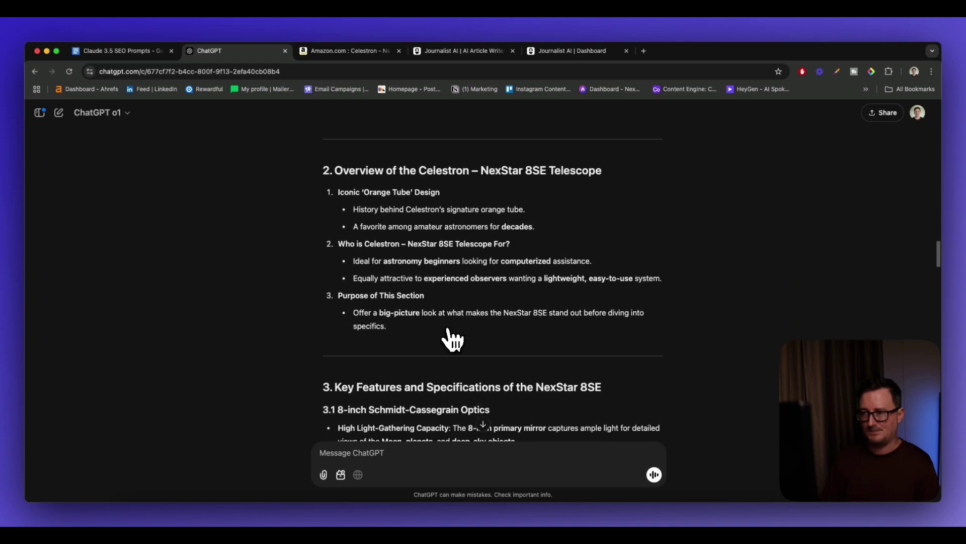
{"action": "scroll", "coordinate": [452, 340], "scroll_direction": "down", "scroll_amount": 19}
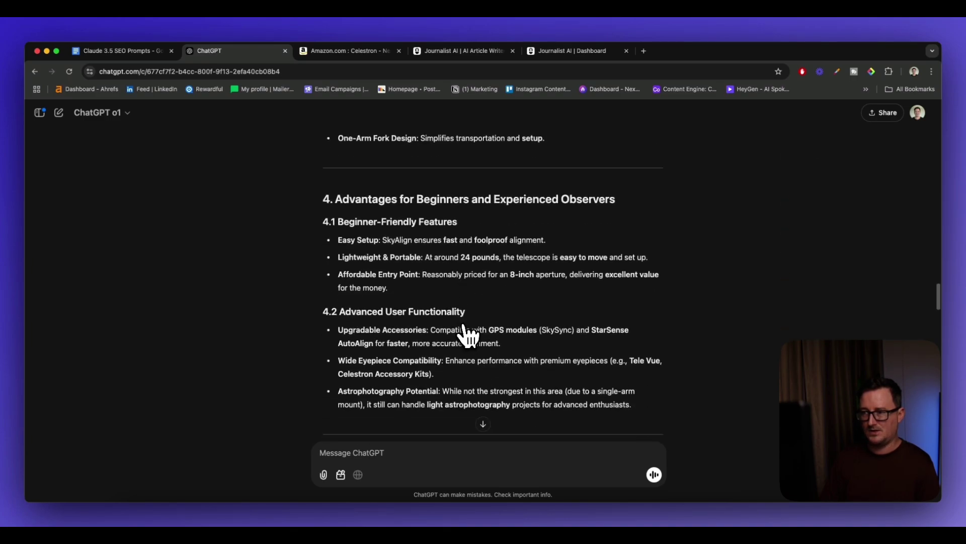
{"action": "scroll", "coordinate": [469, 335], "scroll_direction": "down", "scroll_amount": 20}
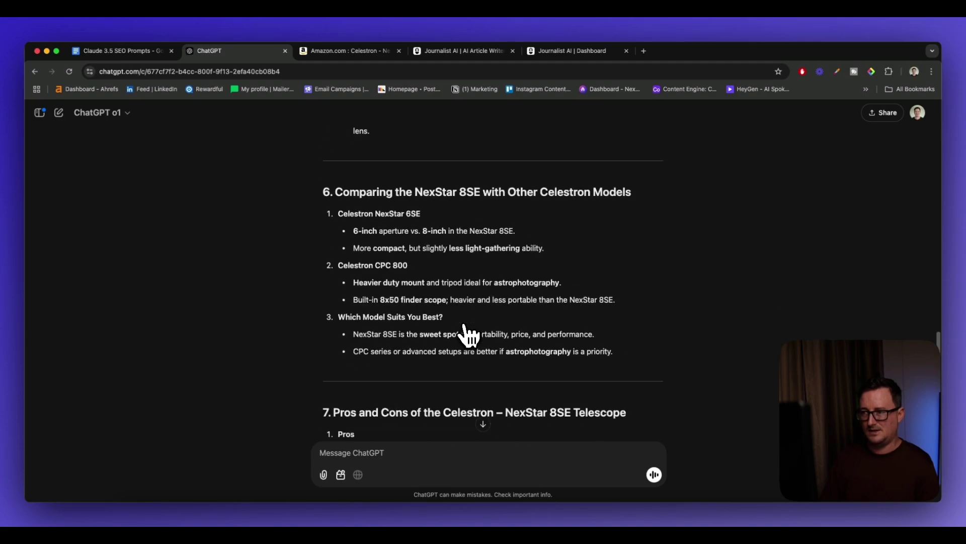
{"action": "scroll", "coordinate": [469, 335], "scroll_direction": "down", "scroll_amount": 2}
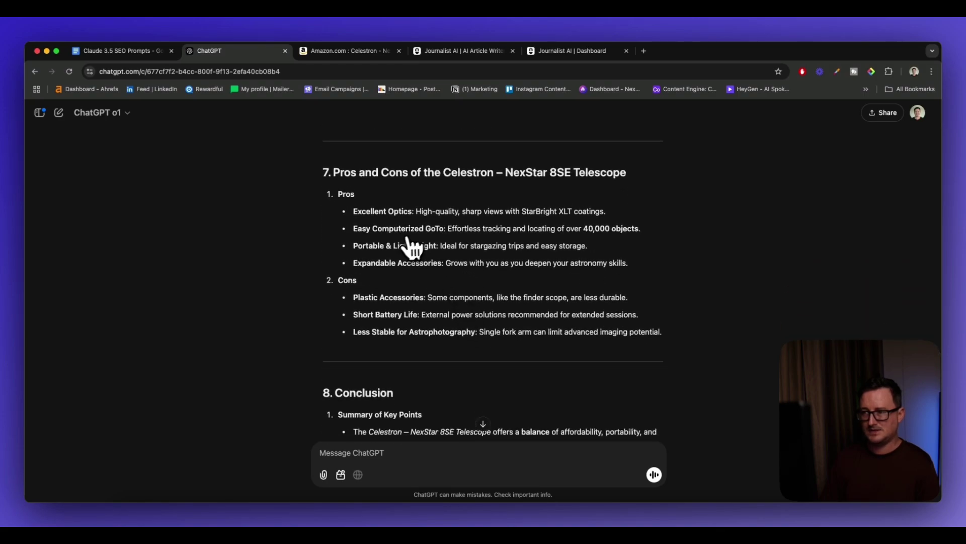
{"action": "scroll", "coordinate": [494, 295], "scroll_direction": "down", "scroll_amount": 4}
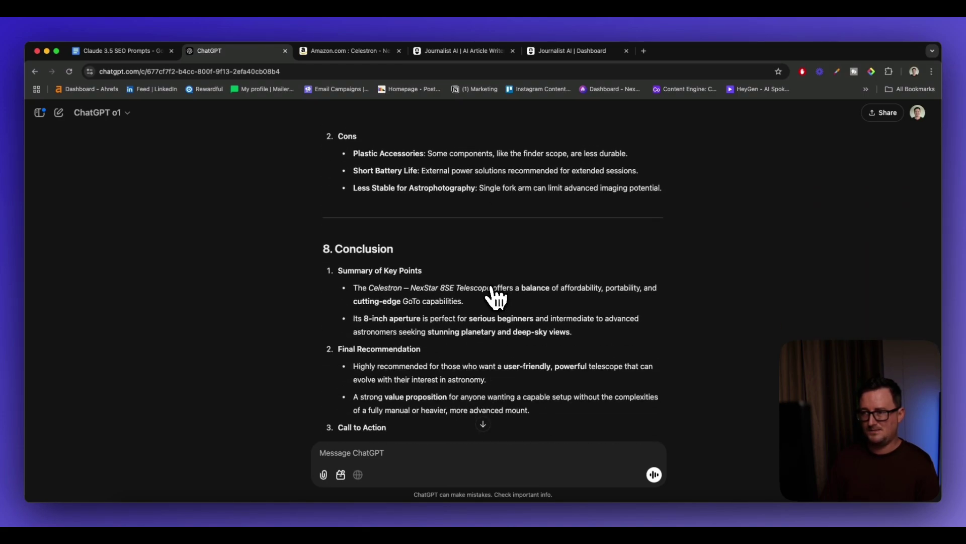
{"action": "scroll", "coordinate": [494, 295], "scroll_direction": "down", "scroll_amount": 15}
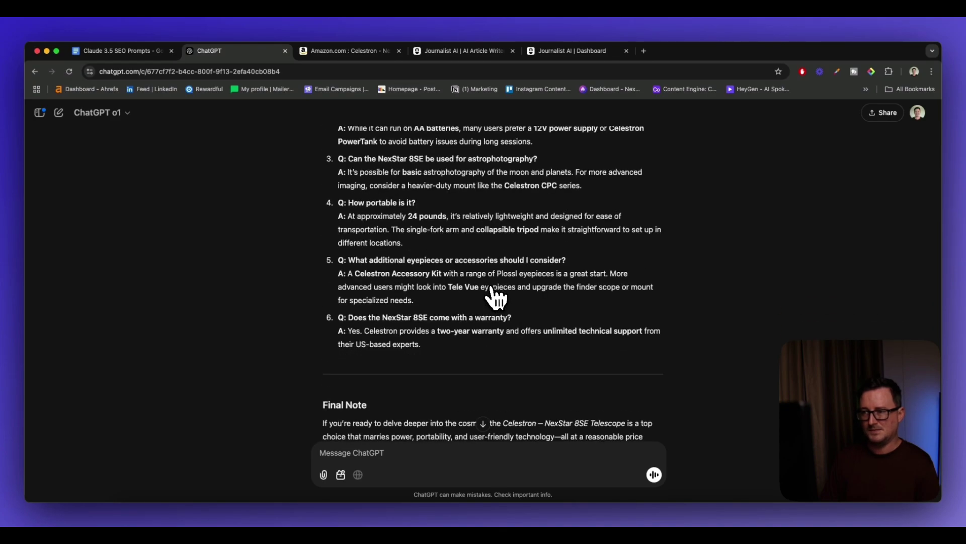
{"action": "scroll", "coordinate": [493, 295], "scroll_direction": "up", "scroll_amount": 4}
{"action": "scroll", "coordinate": [495, 298], "scroll_direction": "up", "scroll_amount": 2}
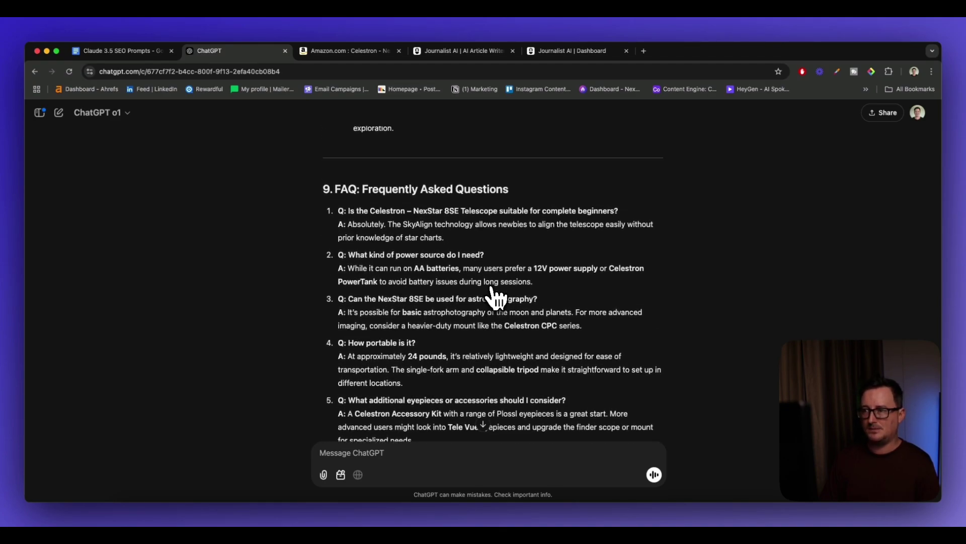
{"action": "scroll", "coordinate": [496, 298], "scroll_direction": "down", "scroll_amount": 6}
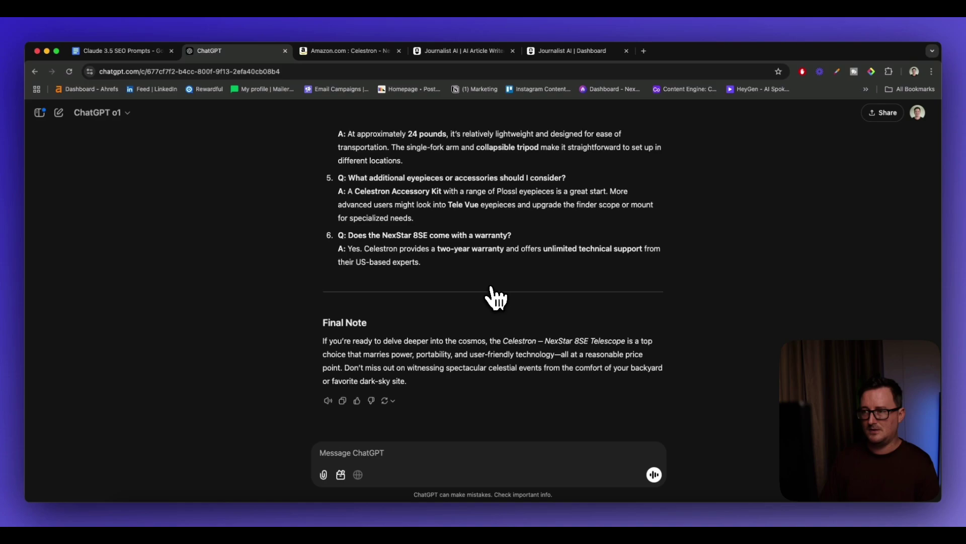
{"action": "scroll", "coordinate": [496, 298], "scroll_direction": "up", "scroll_amount": 20}
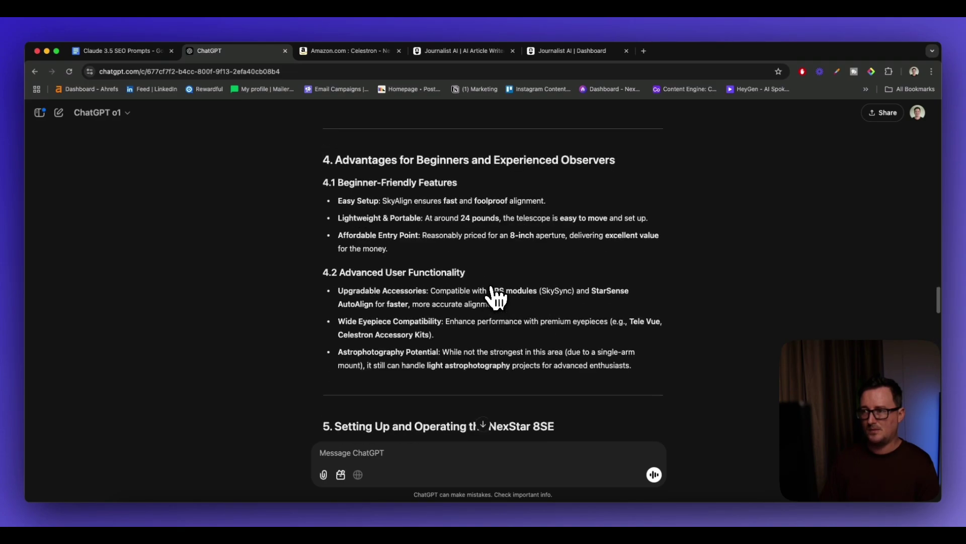
{"action": "scroll", "coordinate": [496, 298], "scroll_direction": "down", "scroll_amount": 20}
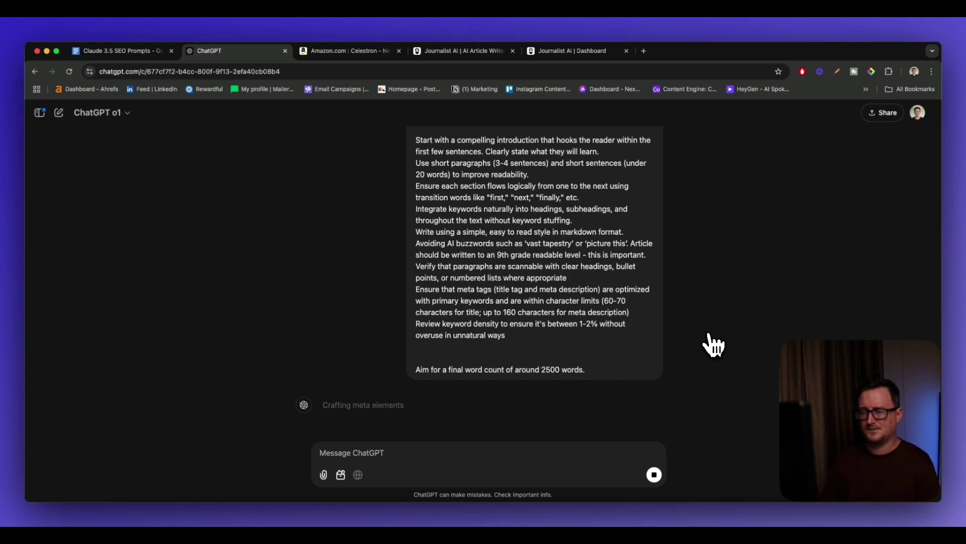
- Scroll down to follow the 'Celestron – NexStar 8SE Telescope: The Ultimate Guide' reply as it starts
{"action": "scroll", "coordinate": [714, 345], "scroll_direction": "down", "scroll_amount": 5}
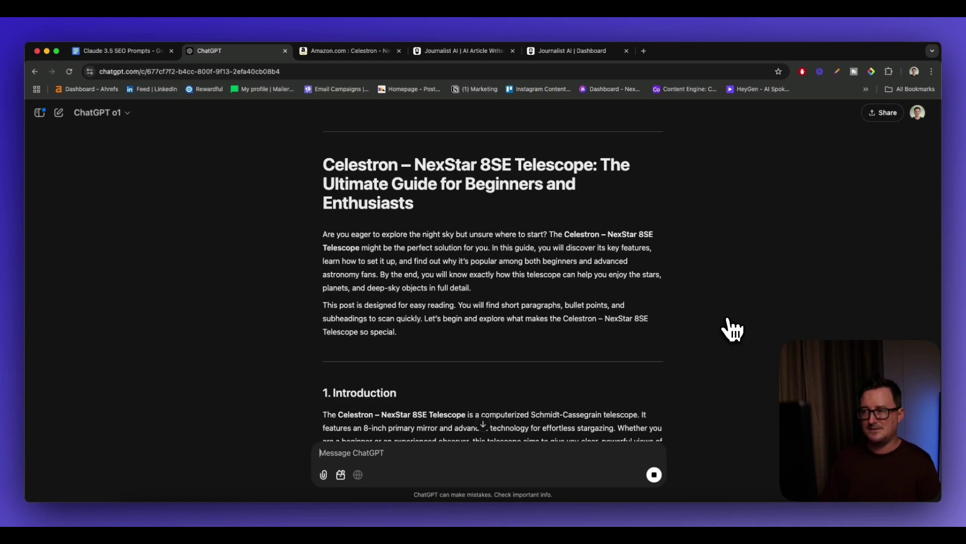
- Scroll through the streaming article's introduction, overview, key features, specifications and advantages sections
{"action": "scroll", "coordinate": [674, 315], "scroll_direction": "up", "scroll_amount": 1}
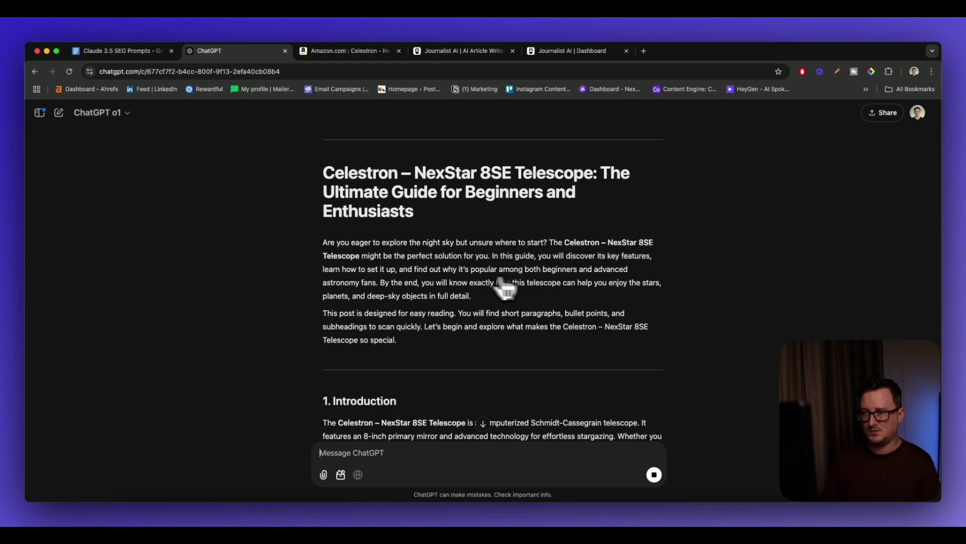
{"action": "scroll", "coordinate": [611, 259], "scroll_direction": "down", "scroll_amount": 10}
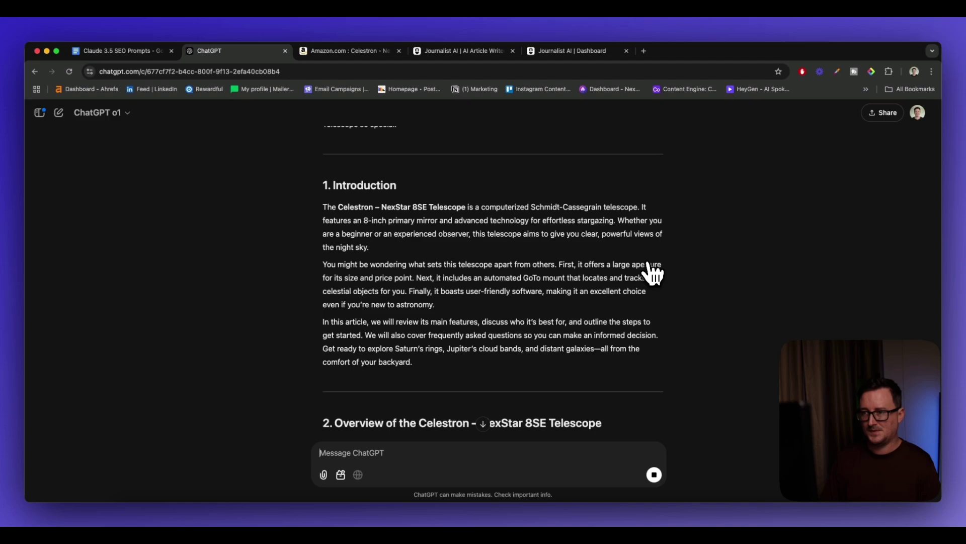
{"action": "scroll", "coordinate": [629, 291], "scroll_direction": "down", "scroll_amount": 5}
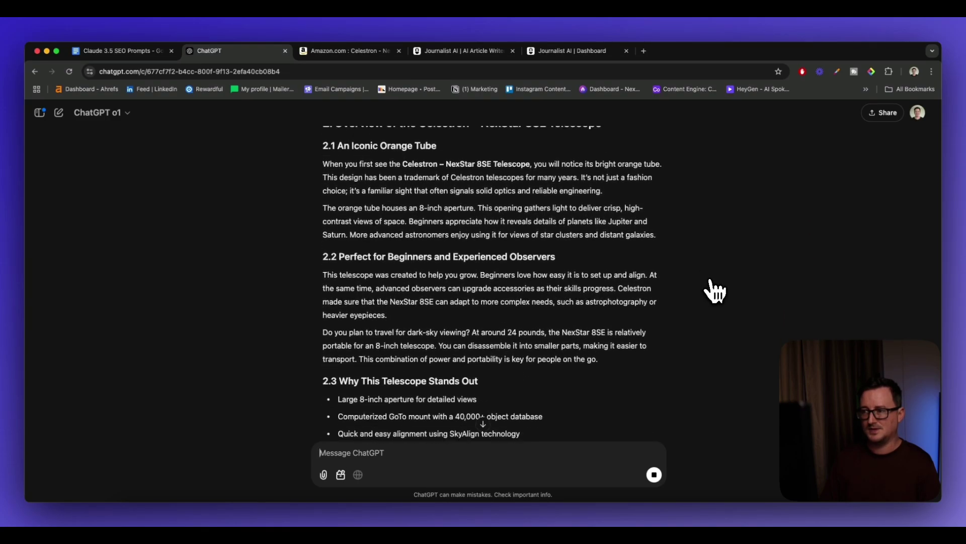
{"action": "scroll", "coordinate": [741, 292], "scroll_direction": "down", "scroll_amount": 4}
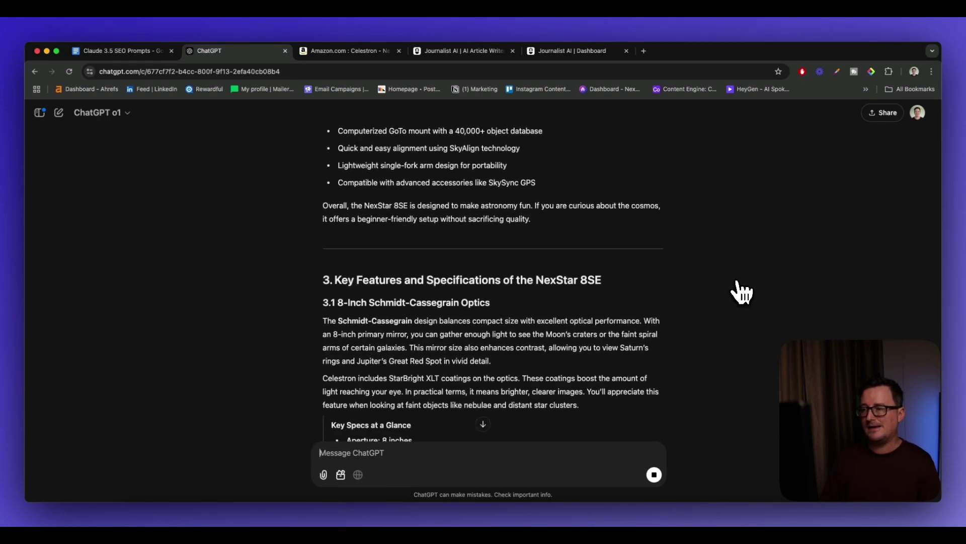
{"action": "scroll", "coordinate": [742, 292], "scroll_direction": "down", "scroll_amount": 4}
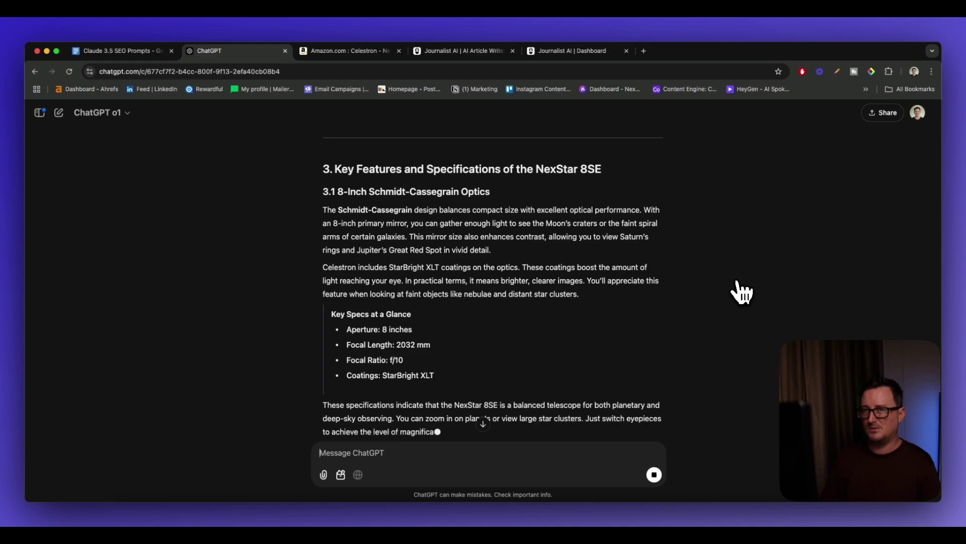
{"action": "scroll", "coordinate": [742, 292], "scroll_direction": "down", "scroll_amount": 1}
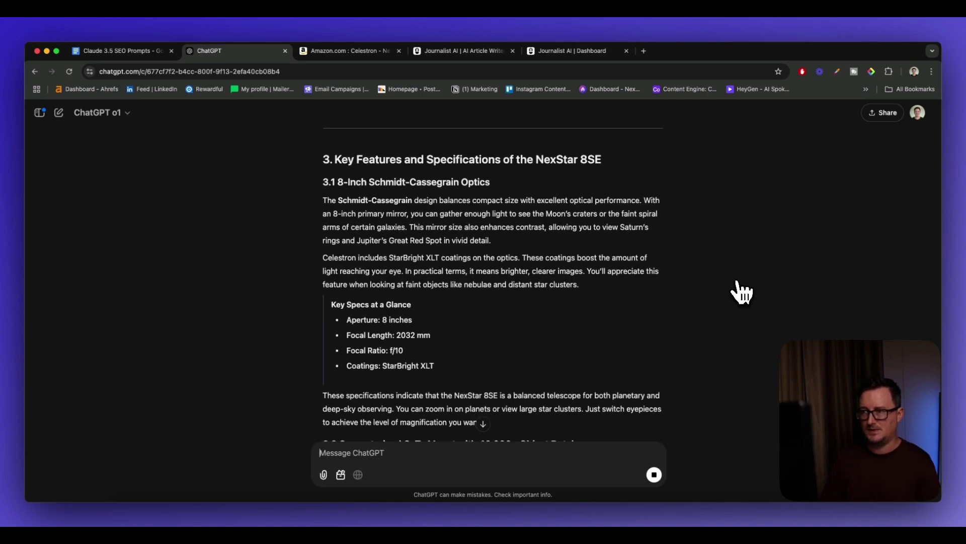
{"action": "scroll", "coordinate": [741, 292], "scroll_direction": "down", "scroll_amount": 2}
{"action": "scroll", "coordinate": [741, 292], "scroll_direction": "up", "scroll_amount": 3}
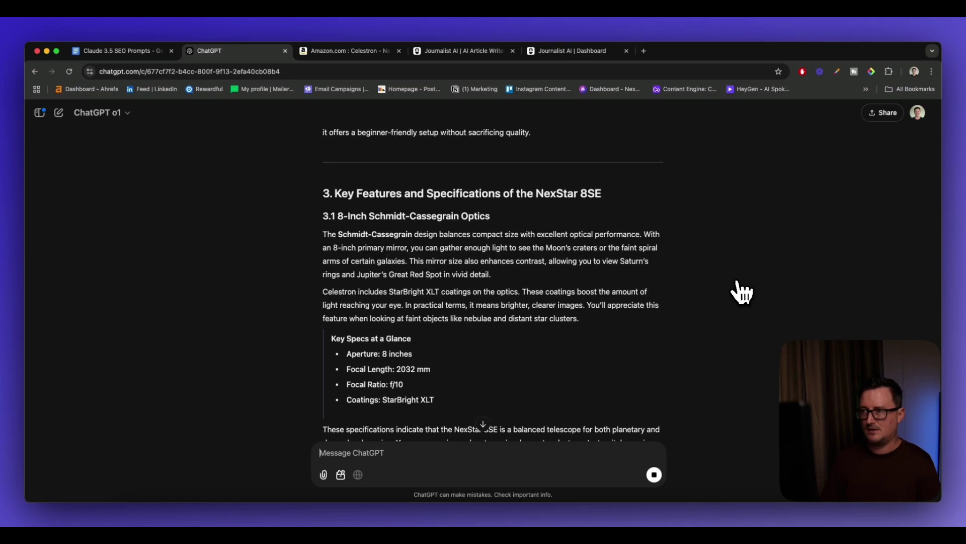
{"action": "scroll", "coordinate": [741, 291], "scroll_direction": "down", "scroll_amount": 4}
{"action": "scroll", "coordinate": [741, 292], "scroll_direction": "down", "scroll_amount": 1}
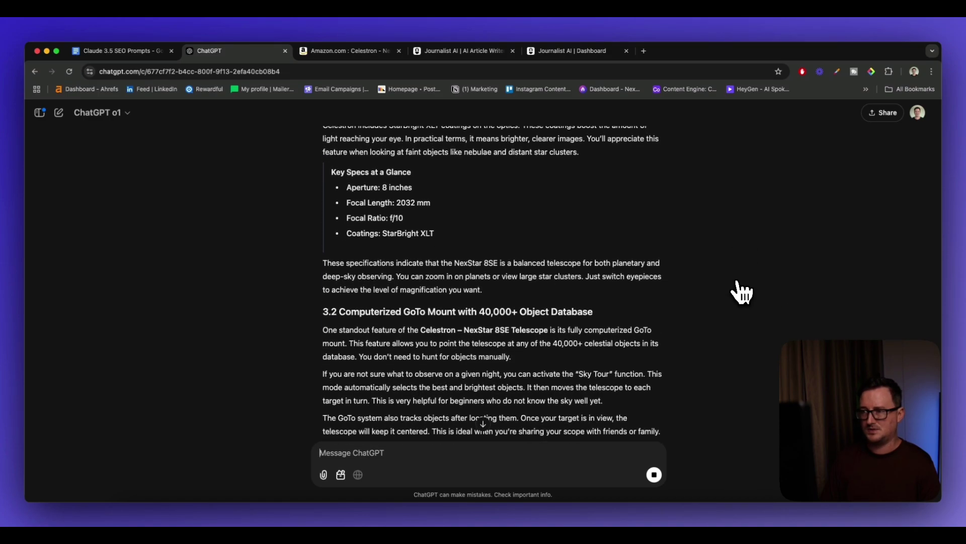
{"action": "scroll", "coordinate": [742, 292], "scroll_direction": "down", "scroll_amount": 5}
{"action": "scroll", "coordinate": [742, 292], "scroll_direction": "down", "scroll_amount": 3}
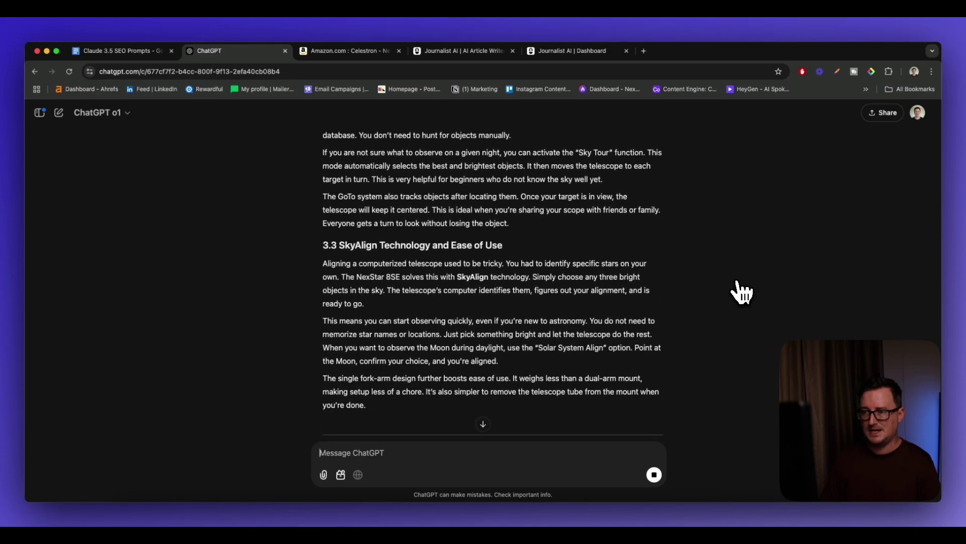
{"action": "scroll", "coordinate": [742, 292], "scroll_direction": "up", "scroll_amount": 10}
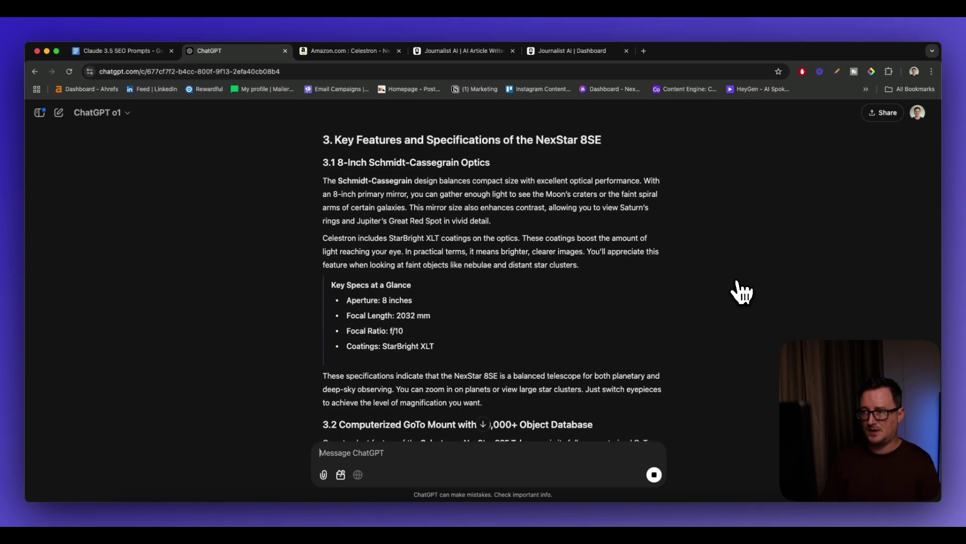
{"action": "scroll", "coordinate": [741, 292], "scroll_direction": "up", "scroll_amount": 20}
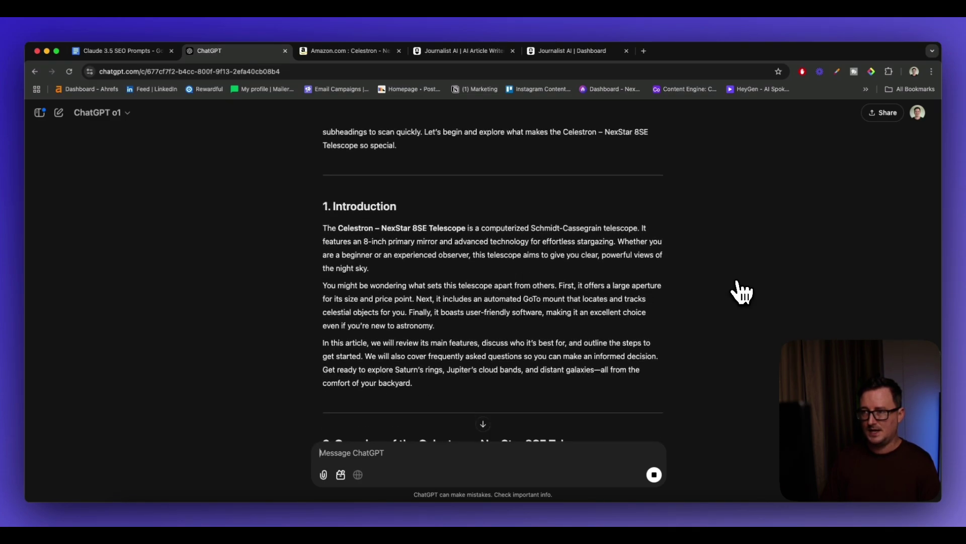
{"action": "scroll", "coordinate": [741, 292], "scroll_direction": "down", "scroll_amount": 5}
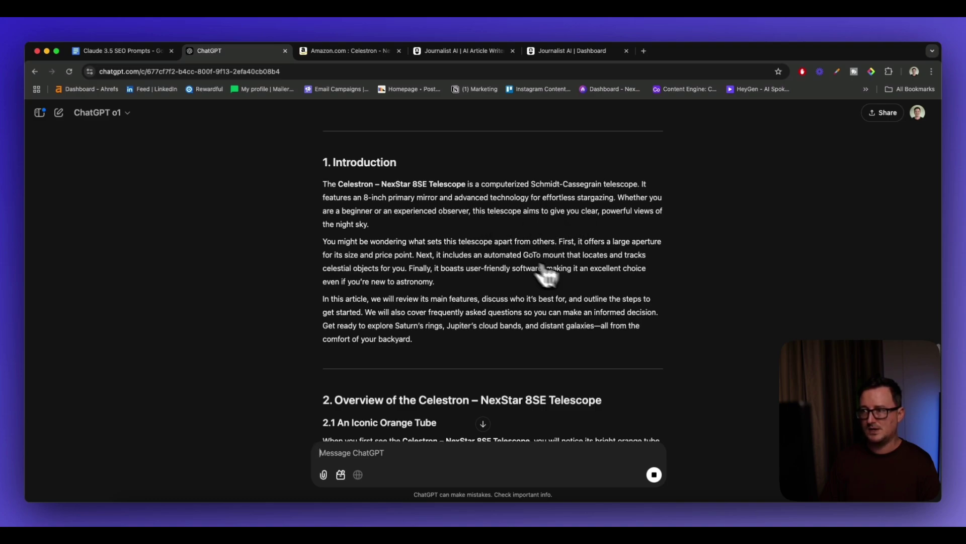
{"action": "scroll", "coordinate": [732, 277], "scroll_direction": "down", "scroll_amount": 1}
{"action": "scroll", "coordinate": [732, 277], "scroll_direction": "down", "scroll_amount": 7}
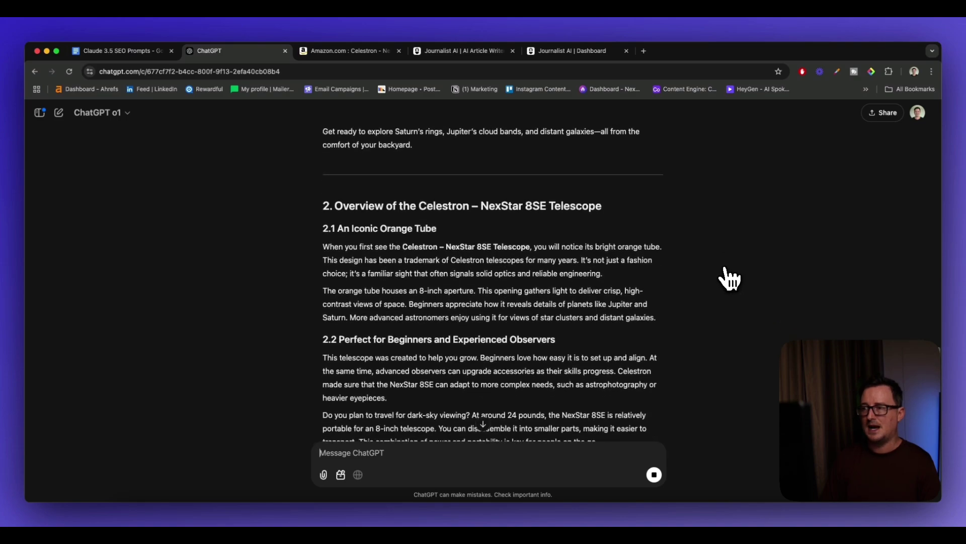
{"action": "scroll", "coordinate": [729, 276], "scroll_direction": "down", "scroll_amount": 1}
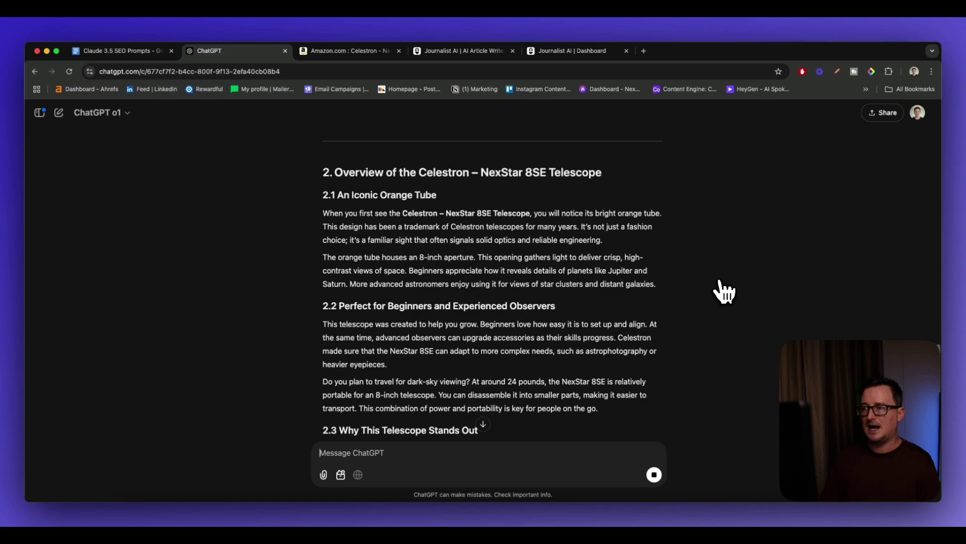
{"action": "scroll", "coordinate": [720, 290], "scroll_direction": "down", "scroll_amount": 9}
{"action": "scroll", "coordinate": [725, 289], "scroll_direction": "down", "scroll_amount": 15}
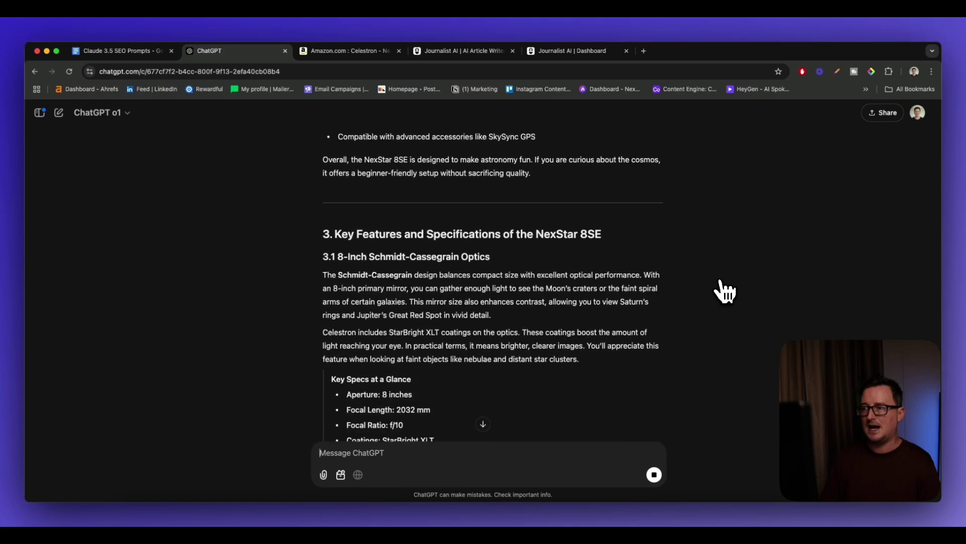
{"action": "scroll", "coordinate": [723, 288], "scroll_direction": "up", "scroll_amount": 10}
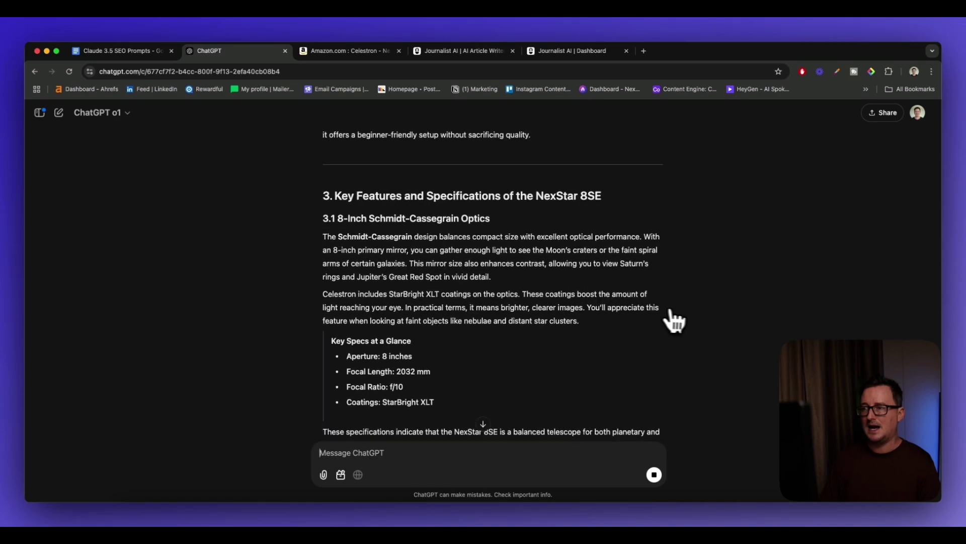
{"action": "scroll", "coordinate": [705, 313], "scroll_direction": "down", "scroll_amount": 20}
{"action": "scroll", "coordinate": [715, 313], "scroll_direction": "down", "scroll_amount": 20}
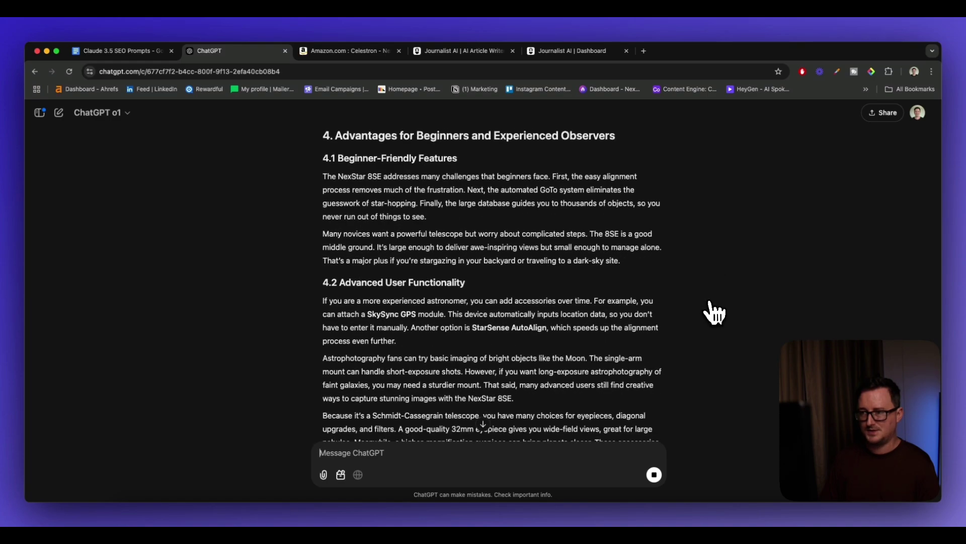
- Scroll through the Pros and Cons, FAQ and Amazon Call to Action sections as generation finishes
{"action": "scroll", "coordinate": [715, 313], "scroll_direction": "down", "scroll_amount": 6}
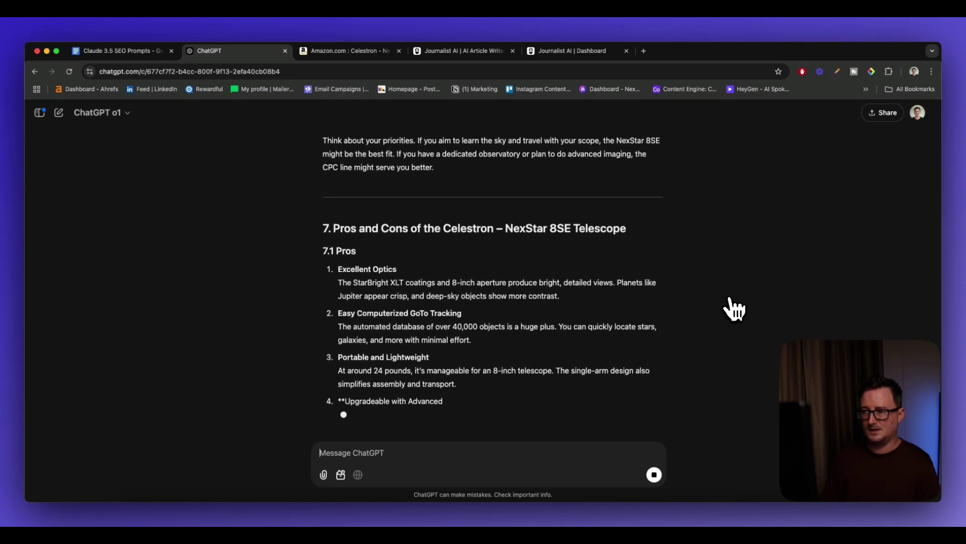
{"action": "scroll", "coordinate": [735, 308], "scroll_direction": "up", "scroll_amount": 10}
{"action": "scroll", "coordinate": [735, 308], "scroll_direction": "down", "scroll_amount": 15}
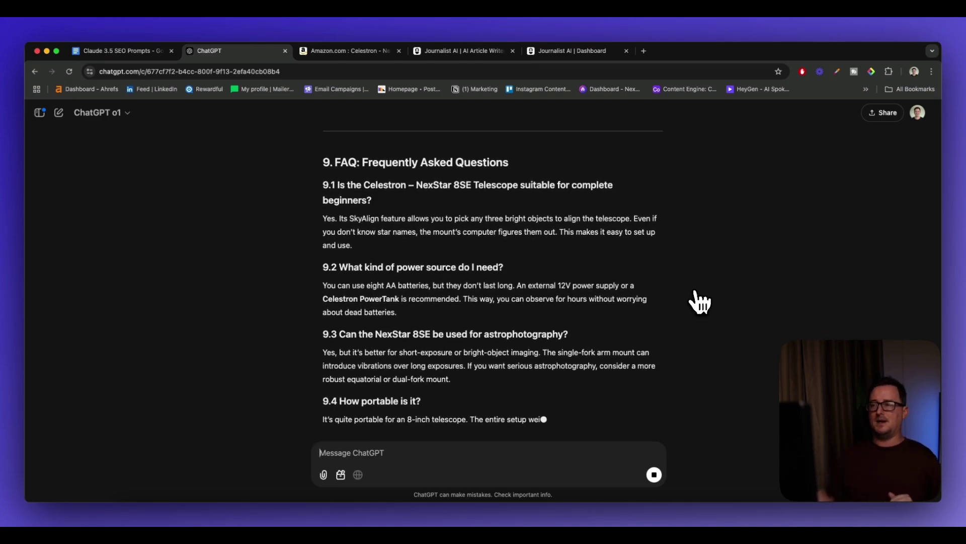
{"action": "scroll", "coordinate": [700, 302], "scroll_direction": "up", "scroll_amount": 5}
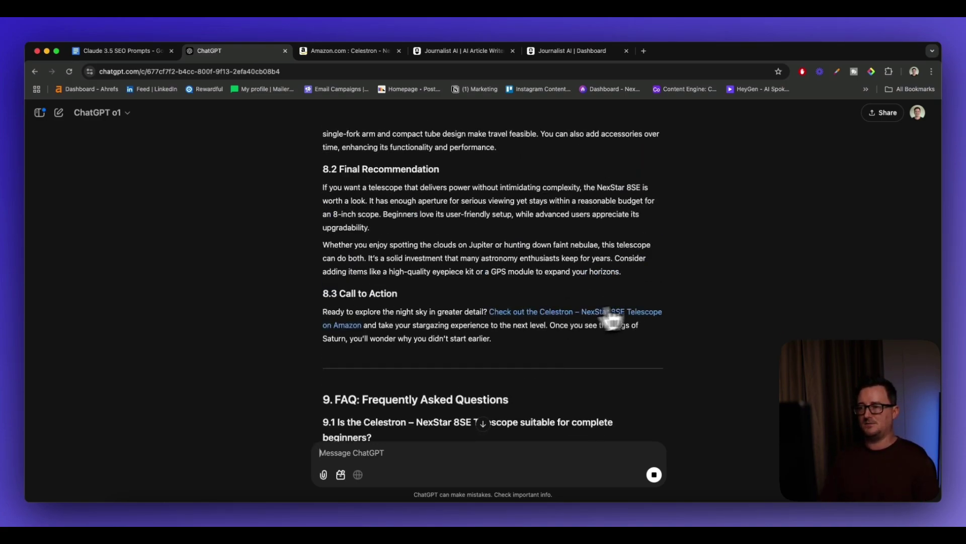
{"action": "scroll", "coordinate": [655, 312], "scroll_direction": "up", "scroll_amount": 2}
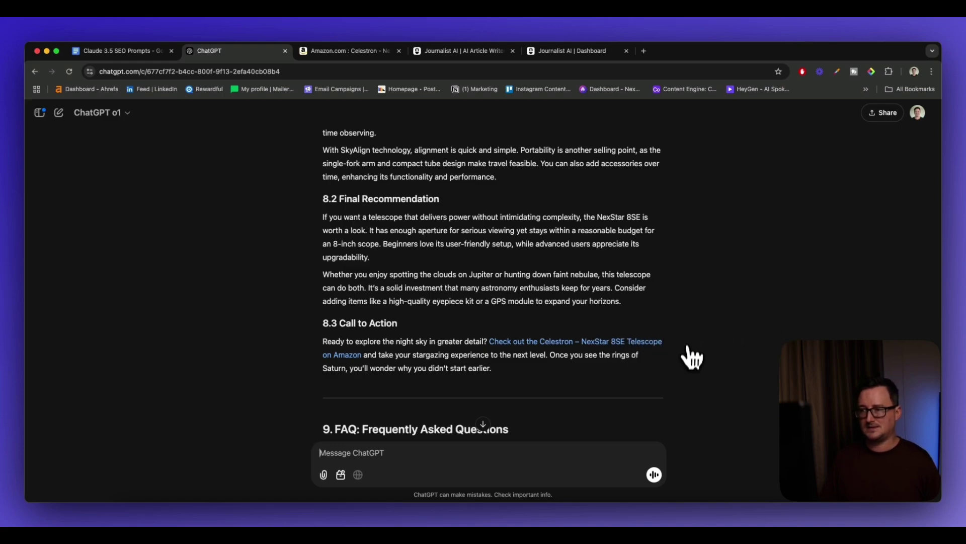
{"action": "scroll", "coordinate": [687, 332], "scroll_direction": "down", "scroll_amount": 15}
{"action": "scroll", "coordinate": [695, 328], "scroll_direction": "down", "scroll_amount": 1}
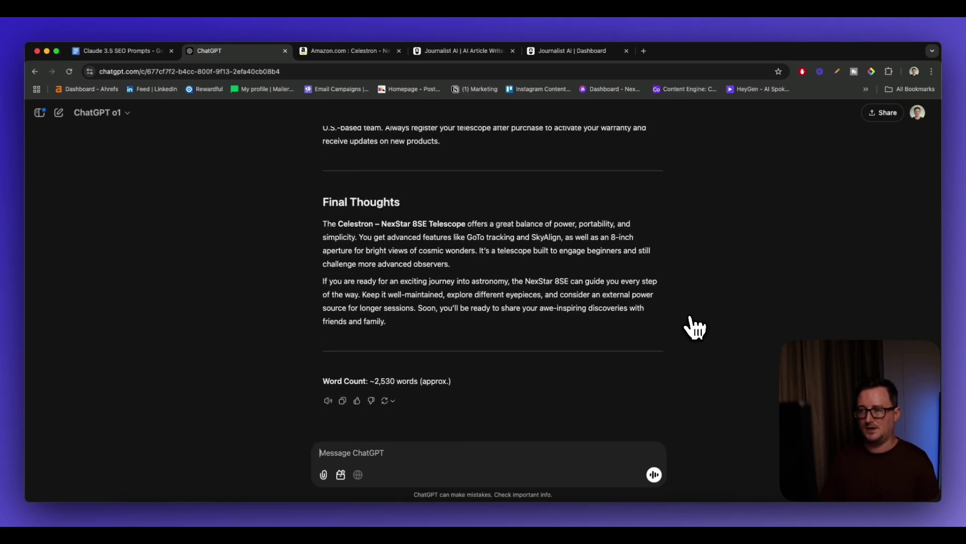
{"action": "scroll", "coordinate": [686, 325], "scroll_direction": "up", "scroll_amount": 6}
{"action": "scroll", "coordinate": [686, 327], "scroll_direction": "down", "scroll_amount": 6}
{"action": "scroll", "coordinate": [668, 343], "scroll_direction": "up", "scroll_amount": 1}
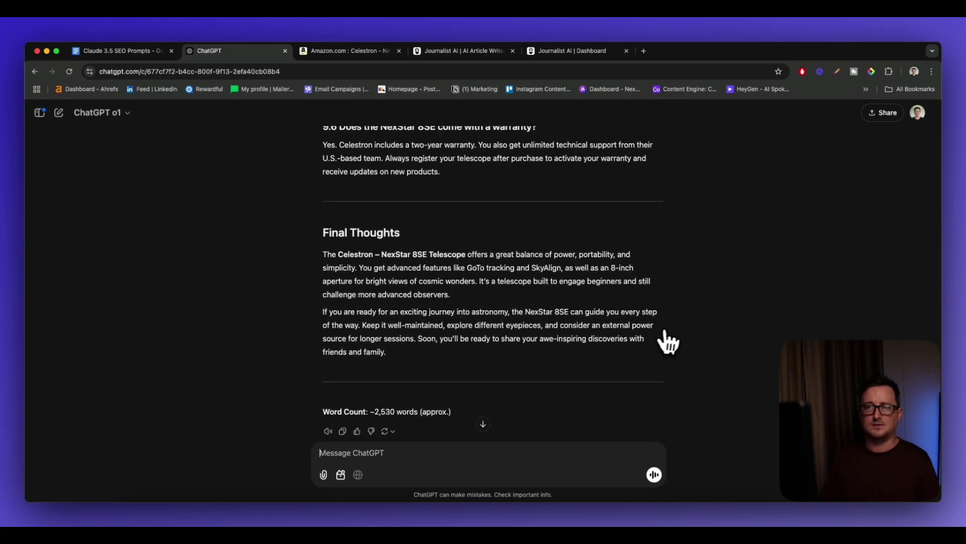
{"action": "scroll", "coordinate": [690, 336], "scroll_direction": "up", "scroll_amount": 12}
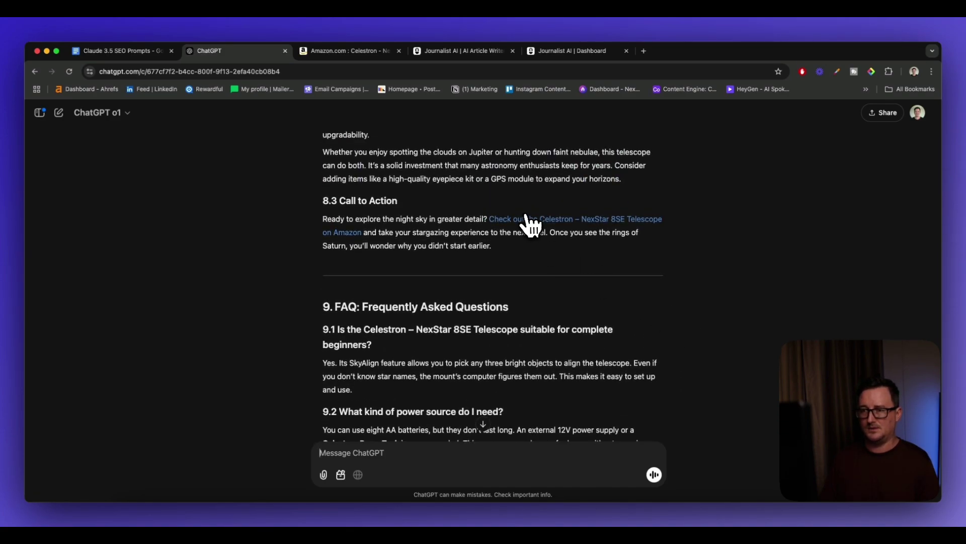
{"action": "scroll", "coordinate": [556, 334], "scroll_direction": "up", "scroll_amount": 20}
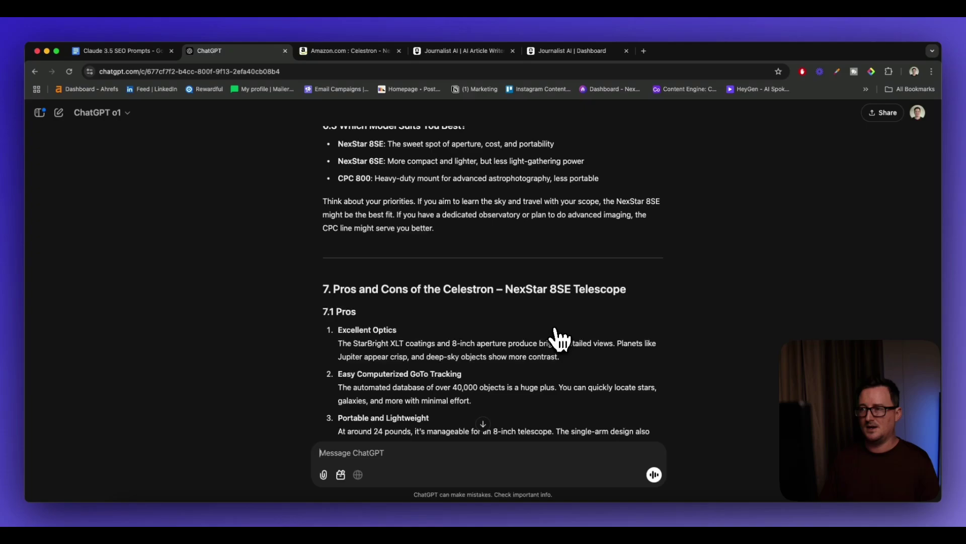
{"action": "scroll", "coordinate": [658, 327], "scroll_direction": "up", "scroll_amount": 20}
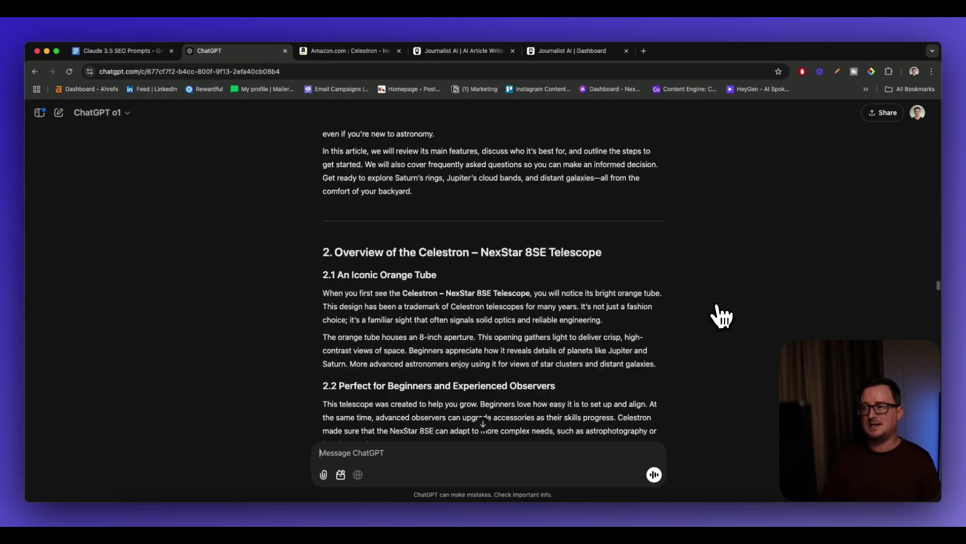
{"action": "scroll", "coordinate": [725, 316], "scroll_direction": "up", "scroll_amount": 10}
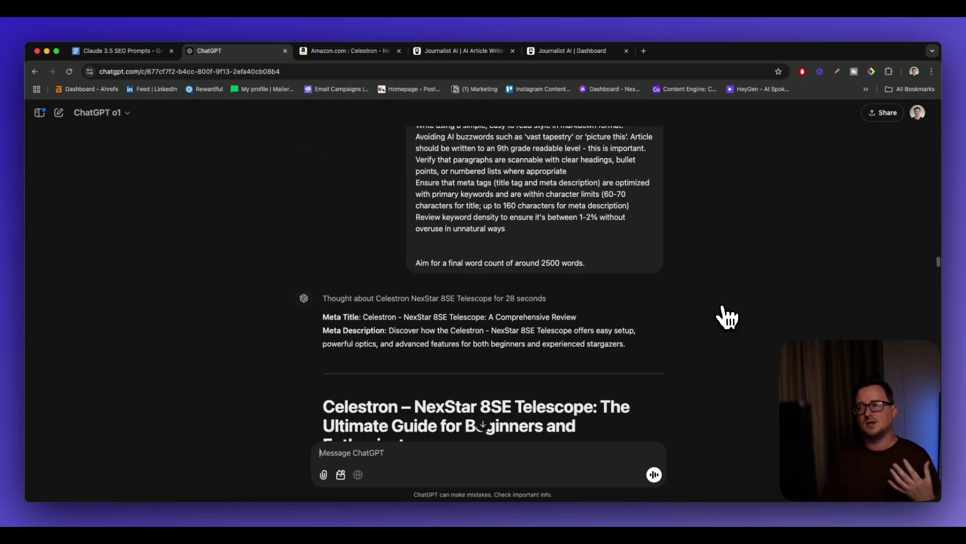
{"action": "scroll", "coordinate": [721, 315], "scroll_direction": "down", "scroll_amount": 5}
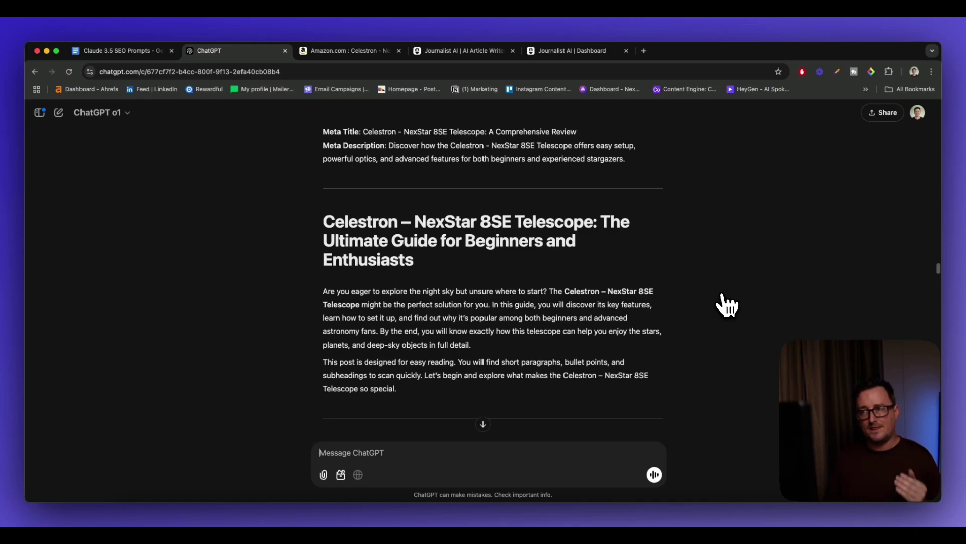
{"action": "left_click", "coordinate": [366, 50]}
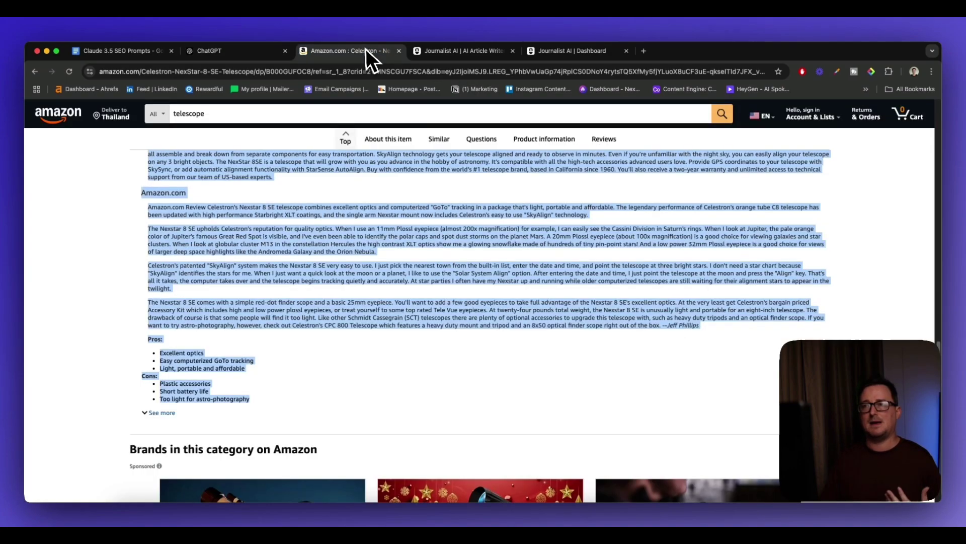
{"action": "scroll", "coordinate": [443, 232], "scroll_direction": "up", "scroll_amount": 2}
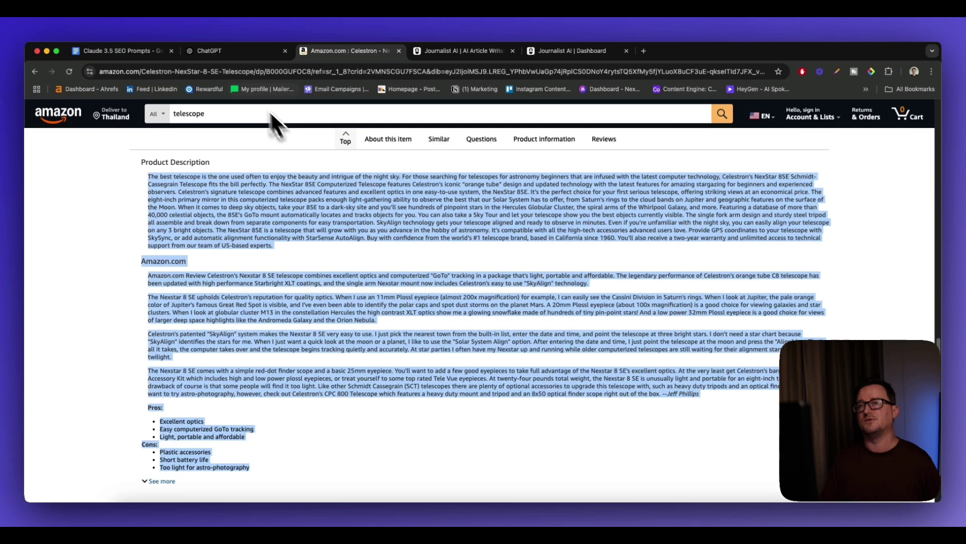
{"action": "left_click", "coordinate": [239, 54]}
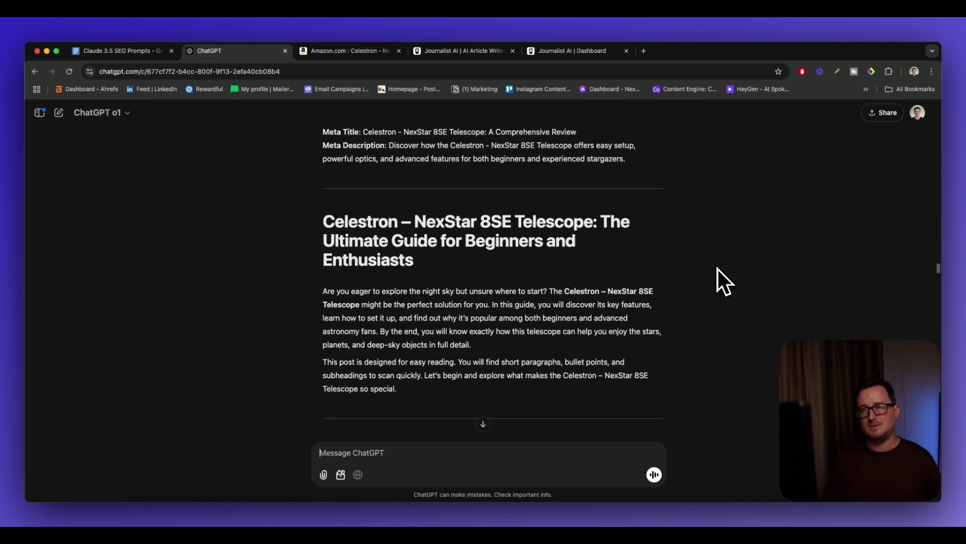
- Read the article down to 8.2 Final Recommendation, then switch to the Journalist AI dashboard
{"action": "scroll", "coordinate": [720, 282], "scroll_direction": "down", "scroll_amount": 2}
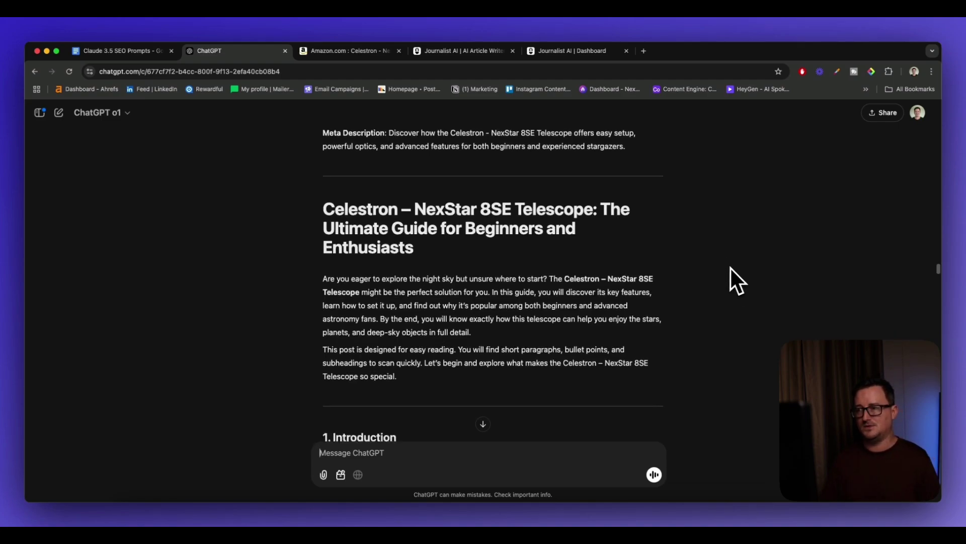
{"action": "scroll", "coordinate": [747, 275], "scroll_direction": "down", "scroll_amount": 5}
{"action": "scroll", "coordinate": [752, 275], "scroll_direction": "up", "scroll_amount": 6}
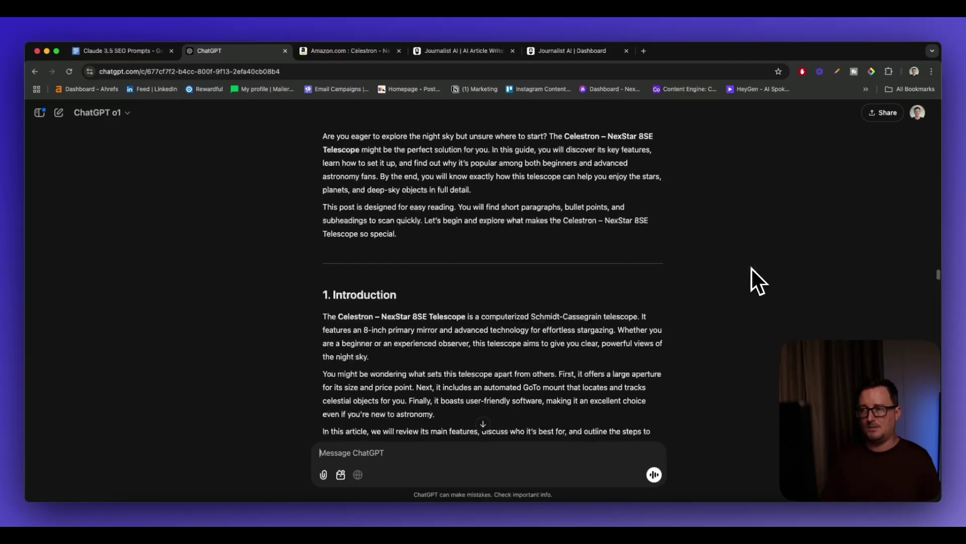
{"action": "scroll", "coordinate": [759, 269], "scroll_direction": "down", "scroll_amount": 2}
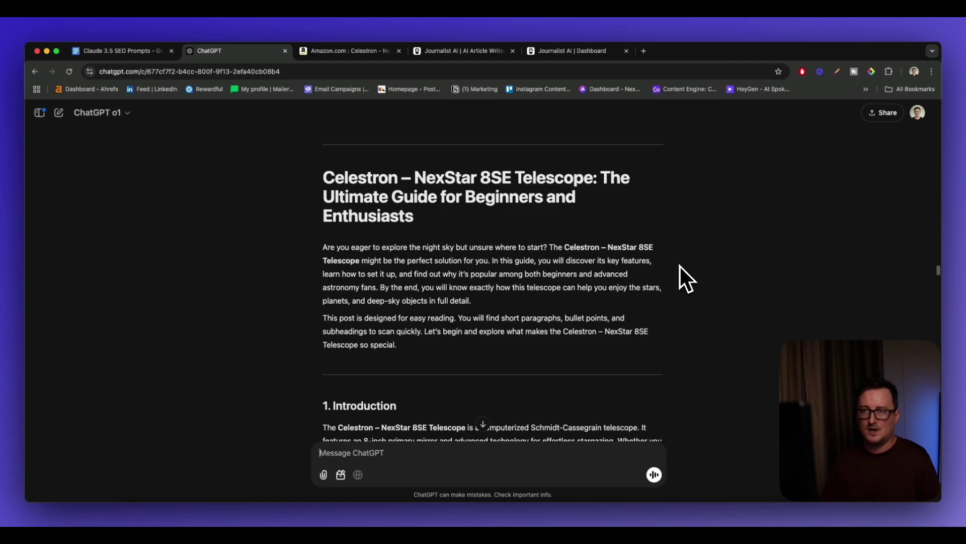
{"action": "scroll", "coordinate": [681, 267], "scroll_direction": "down", "scroll_amount": 5}
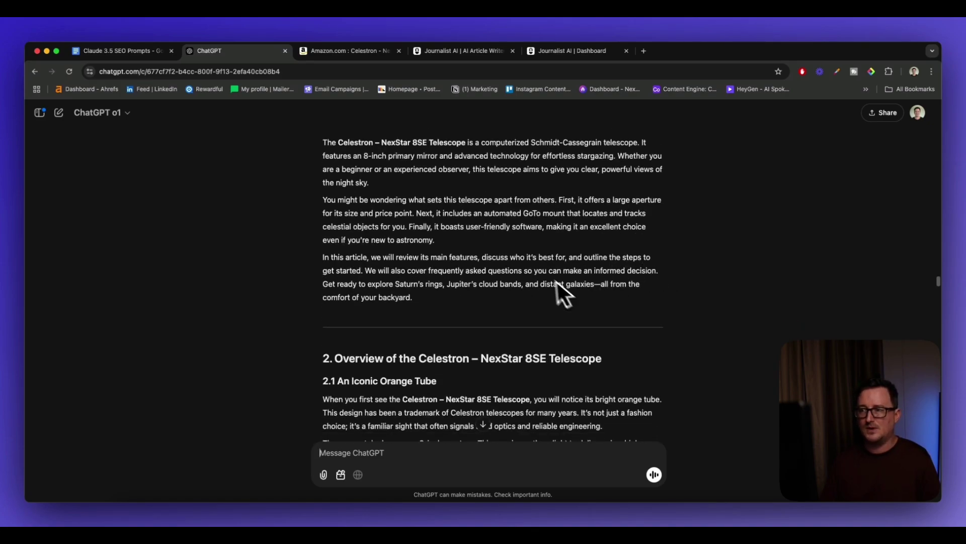
{"action": "scroll", "coordinate": [721, 290], "scroll_direction": "down", "scroll_amount": 7}
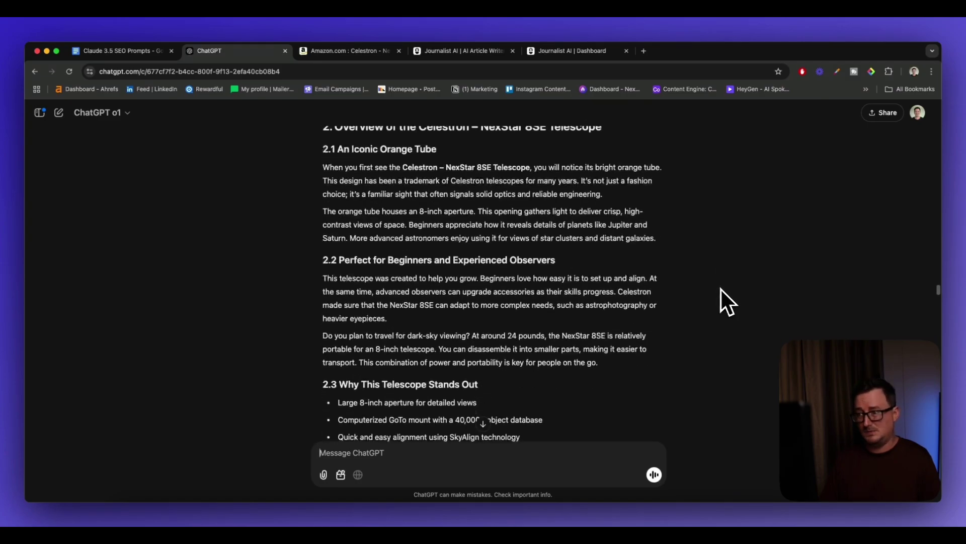
{"action": "scroll", "coordinate": [724, 287], "scroll_direction": "down", "scroll_amount": 20}
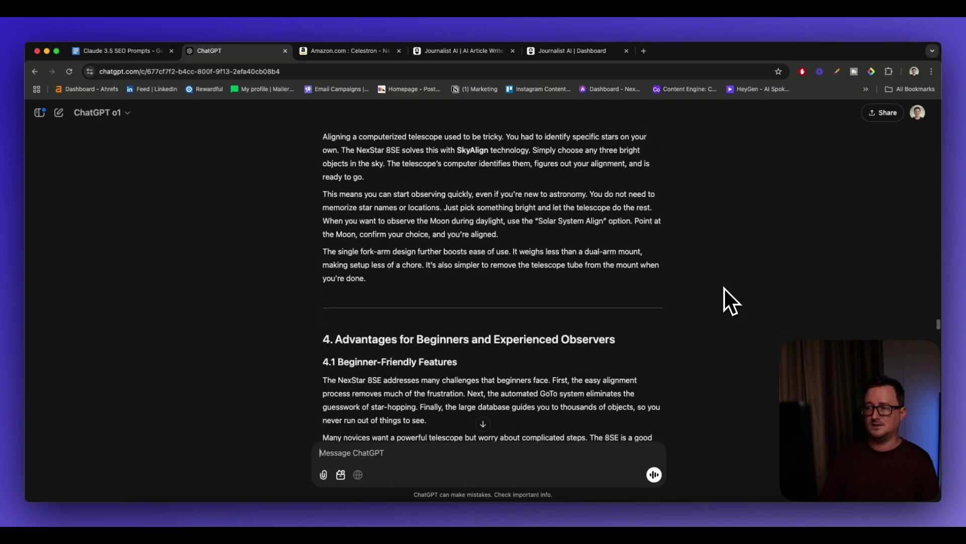
{"action": "scroll", "coordinate": [724, 288], "scroll_direction": "down", "scroll_amount": 15}
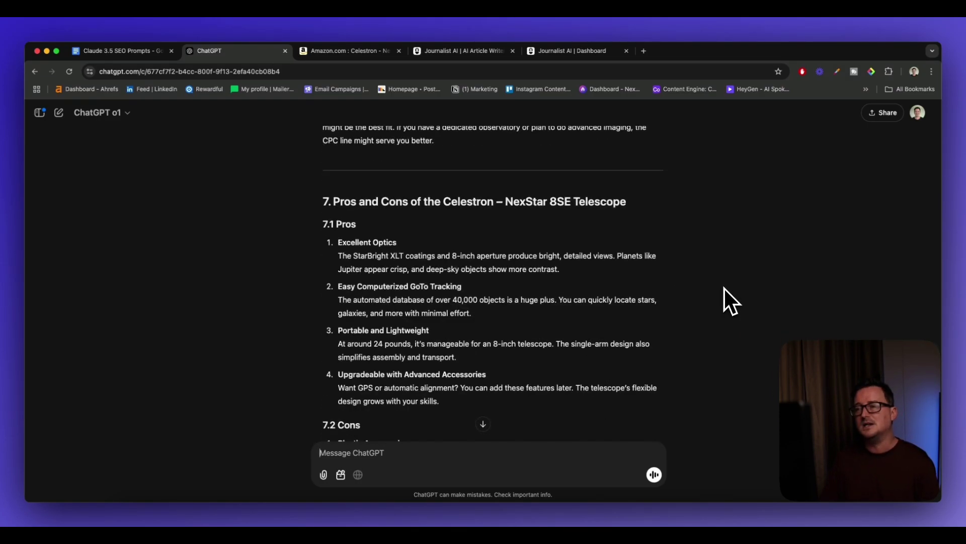
{"action": "scroll", "coordinate": [724, 288], "scroll_direction": "down", "scroll_amount": 5}
{"action": "scroll", "coordinate": [725, 289], "scroll_direction": "down", "scroll_amount": 5}
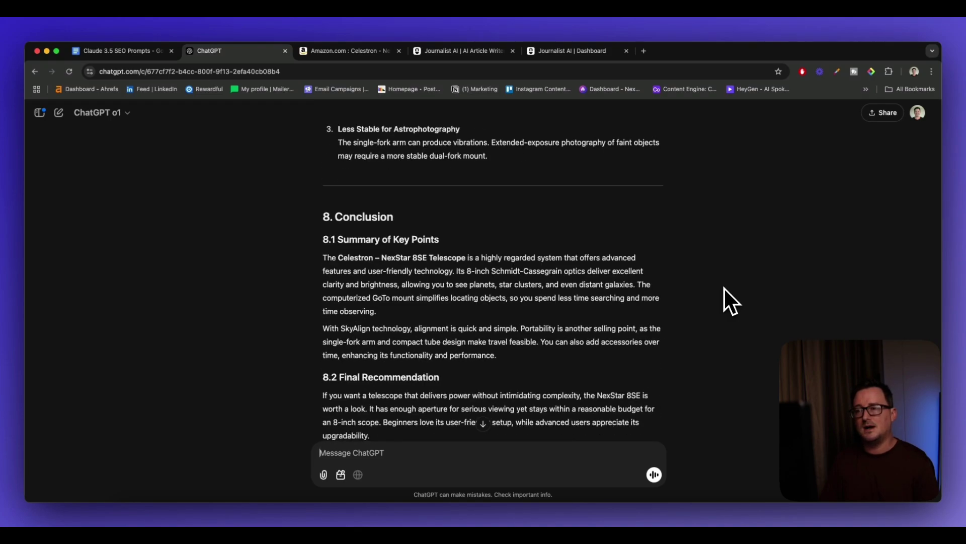
{"action": "scroll", "coordinate": [725, 289], "scroll_direction": "down", "scroll_amount": 1}
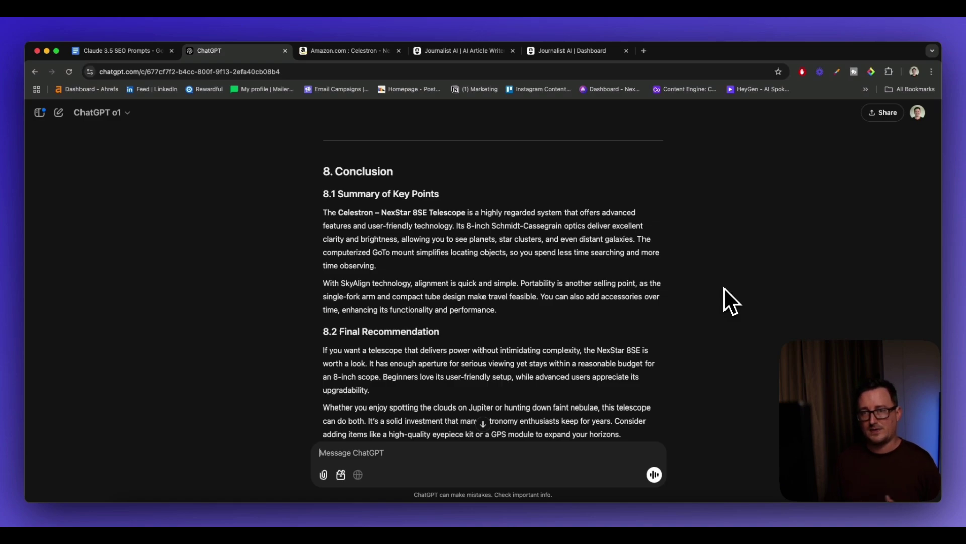
{"action": "key", "text": "super+5"}
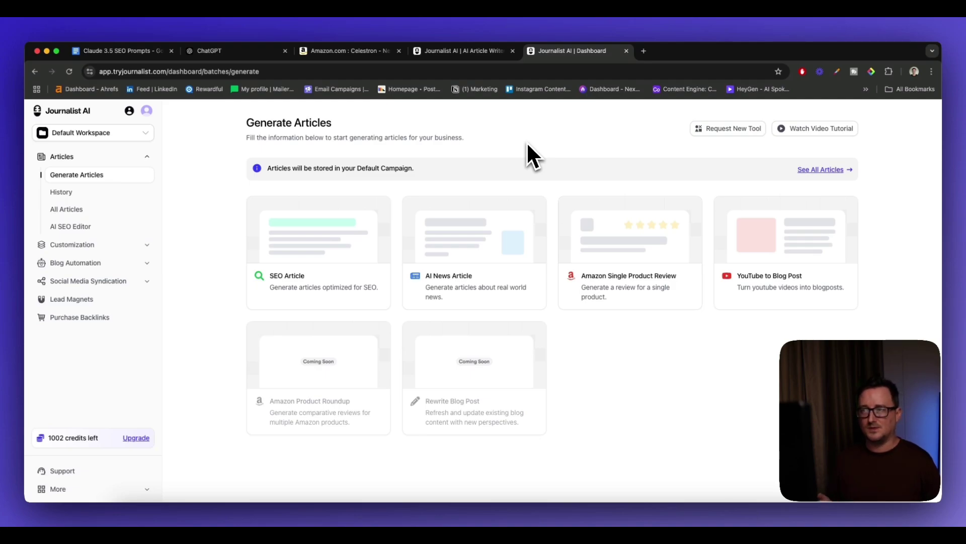
{"action": "left_click", "coordinate": [452, 56]}
{"action": "scroll", "coordinate": [436, 220], "scroll_direction": "down", "scroll_amount": 1}
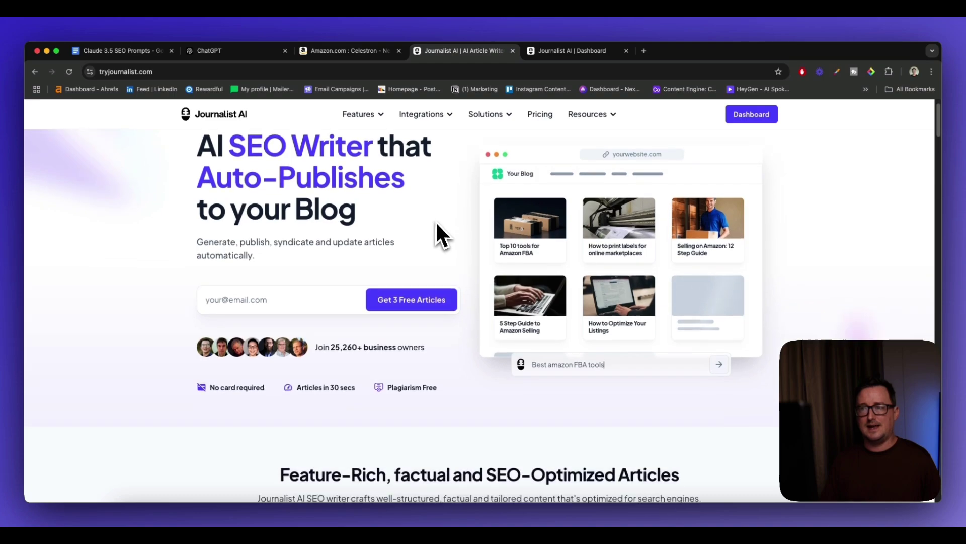
{"action": "scroll", "coordinate": [442, 218], "scroll_direction": "down", "scroll_amount": 5}
{"action": "scroll", "coordinate": [445, 219], "scroll_direction": "up", "scroll_amount": 2}
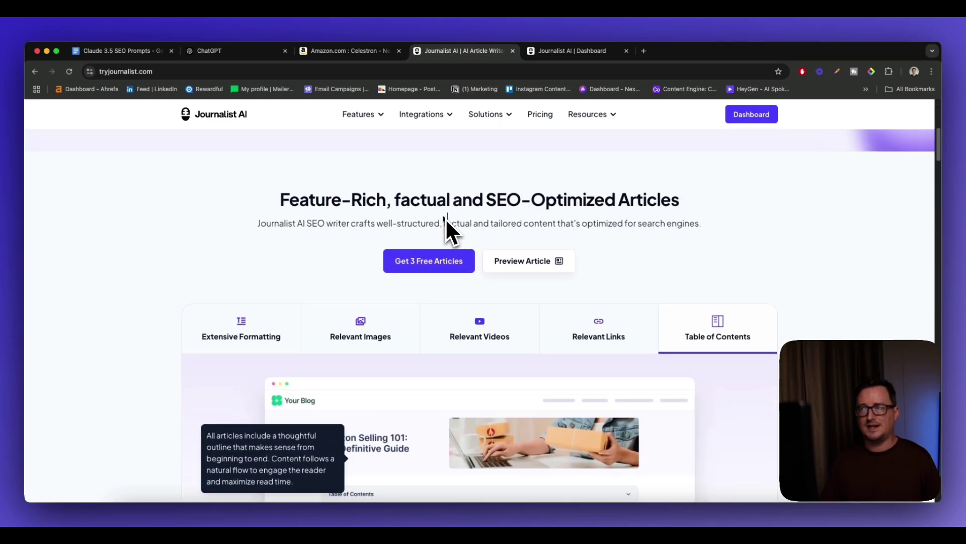
{"action": "scroll", "coordinate": [445, 218], "scroll_direction": "up", "scroll_amount": 3}
{"action": "left_click", "coordinate": [569, 50]}
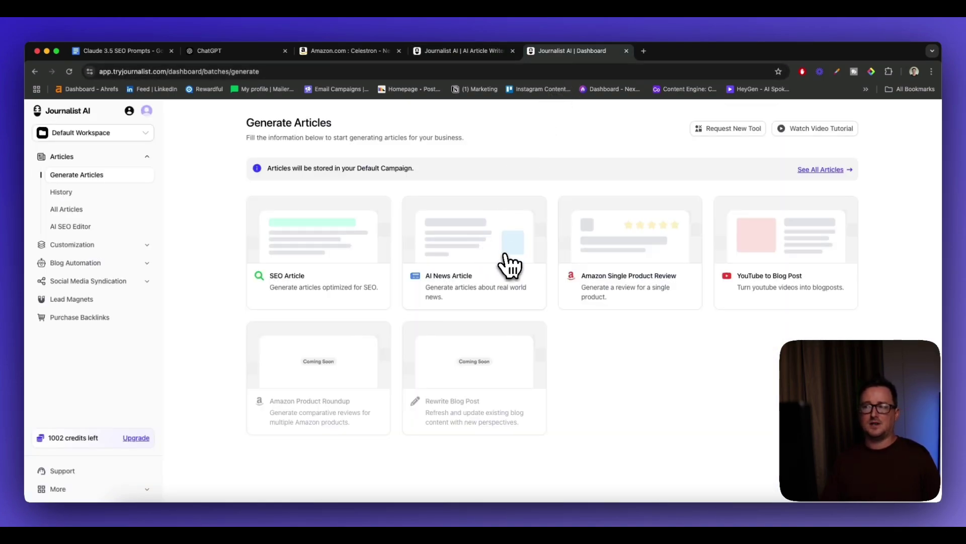
- Start an Amazon Single Product Review and add the telescope's Amazon product URL as a product
{"action": "left_click", "coordinate": [636, 262]}
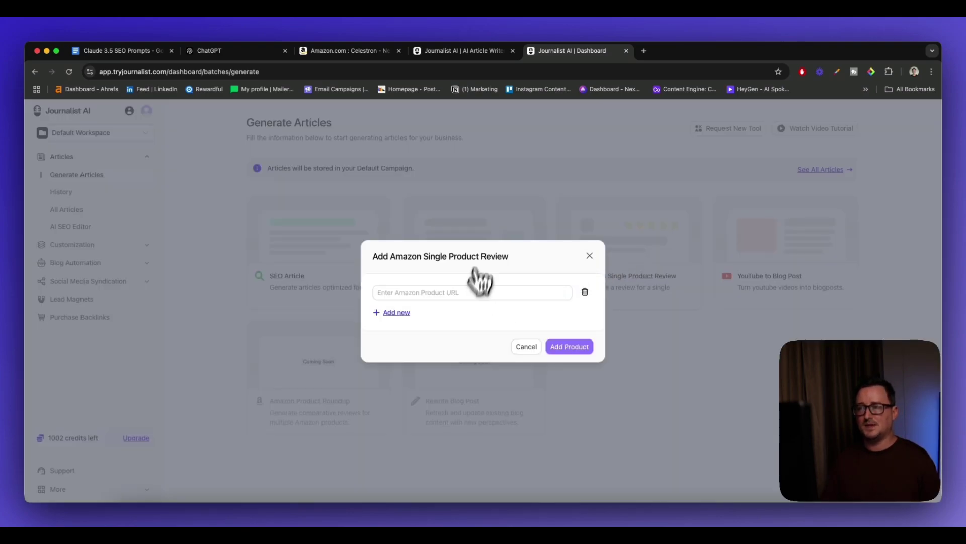
{"action": "left_click", "coordinate": [383, 51]}
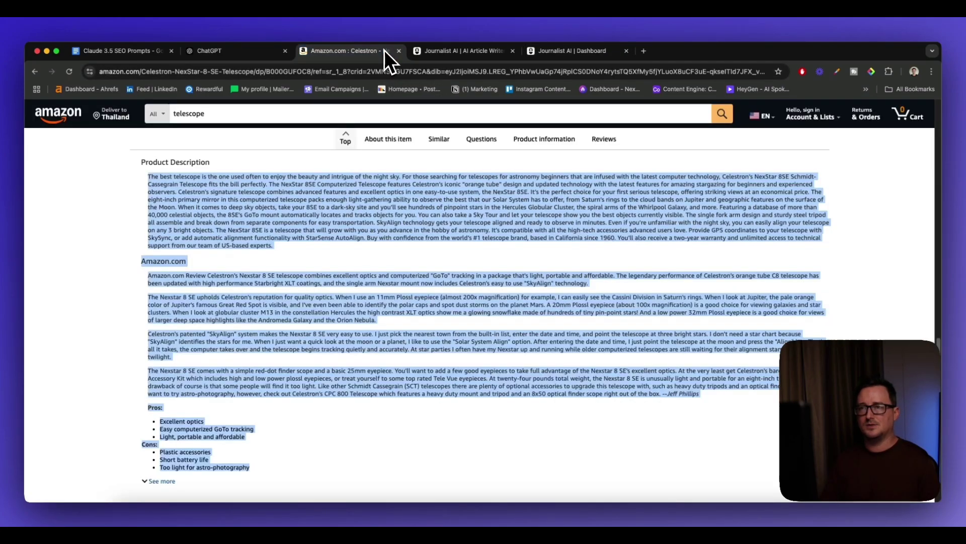
{"action": "left_click", "coordinate": [359, 71]}
{"action": "left_click", "coordinate": [554, 51]}
{"action": "left_click", "coordinate": [437, 295]}
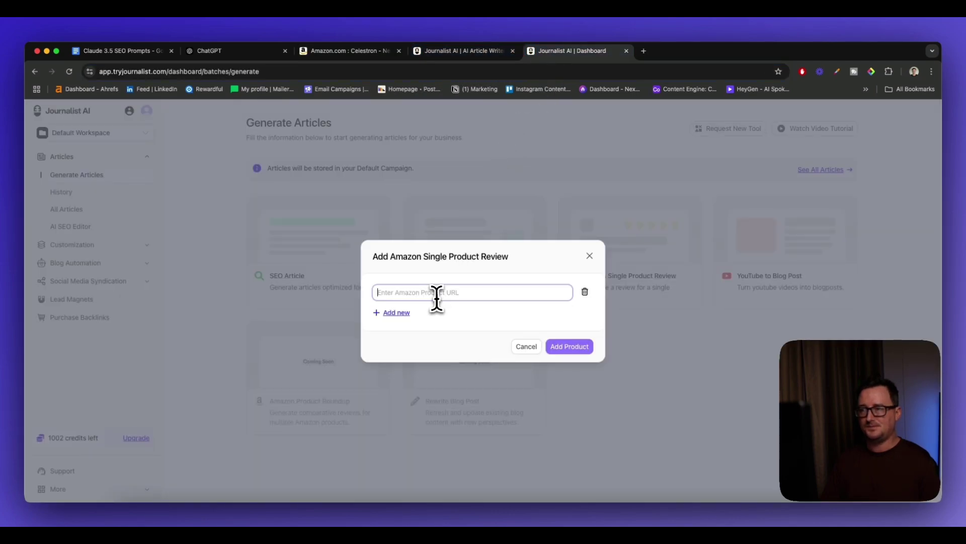
{"action": "key", "text": "super+v"}
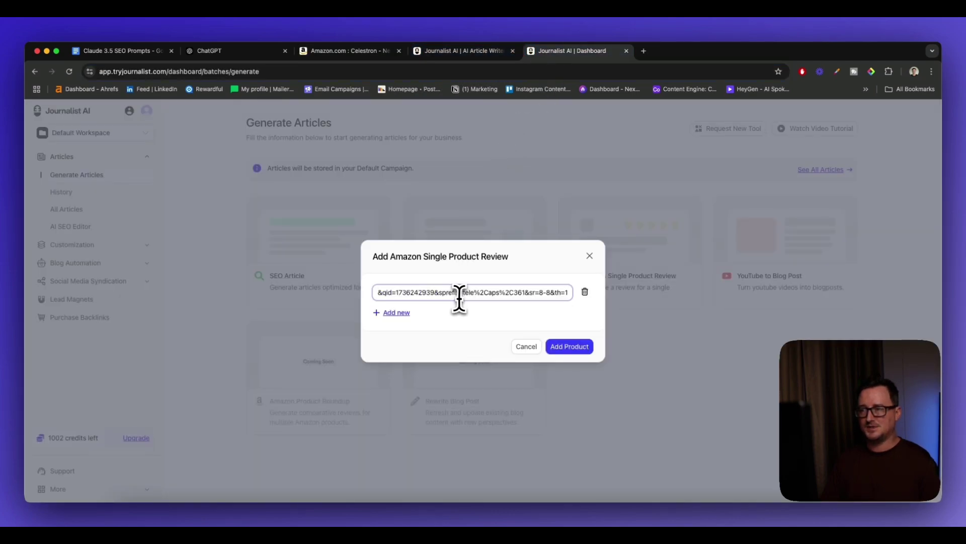
{"action": "left_click", "coordinate": [555, 346]}
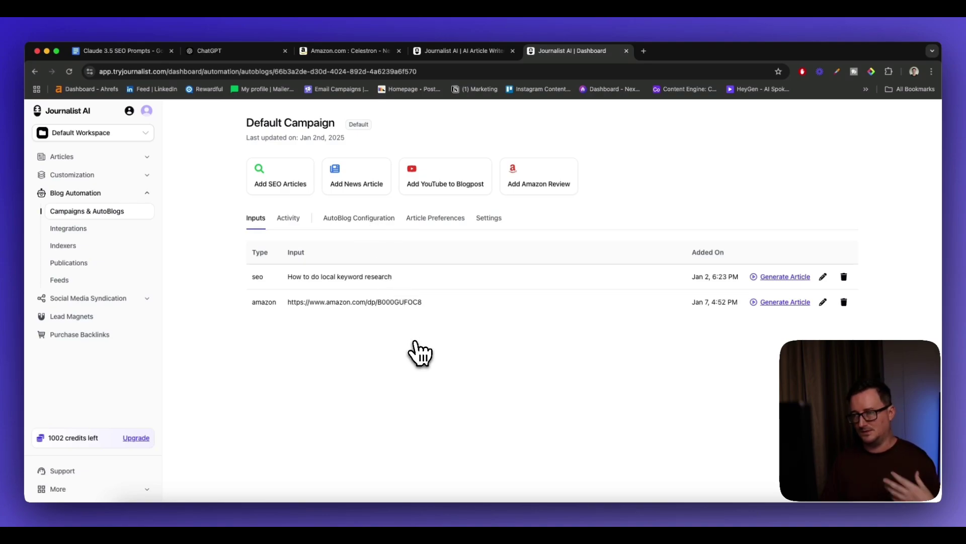
- Check the campaign's article preferences and settings, then generate the article from the amazon input
{"action": "left_click", "coordinate": [435, 217]}
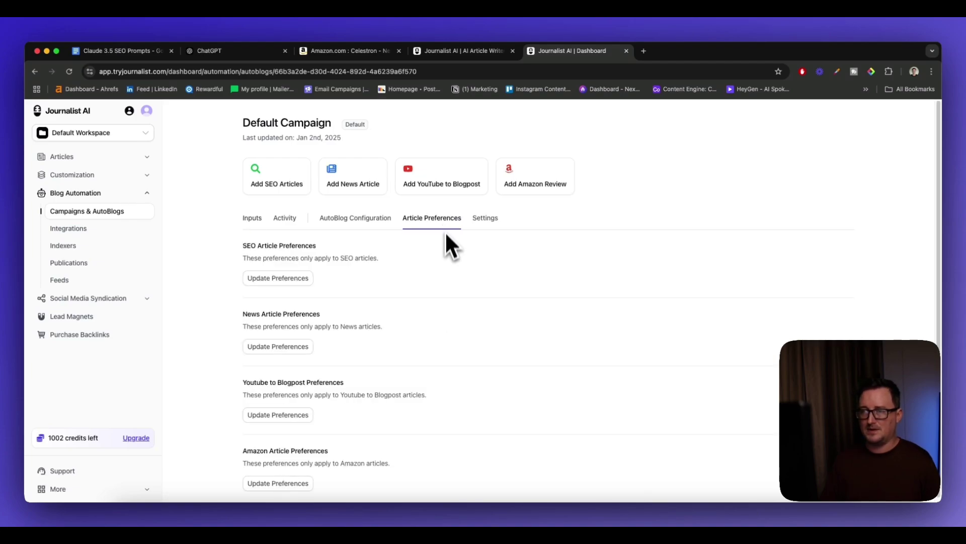
{"action": "scroll", "coordinate": [448, 287], "scroll_direction": "down", "scroll_amount": 1}
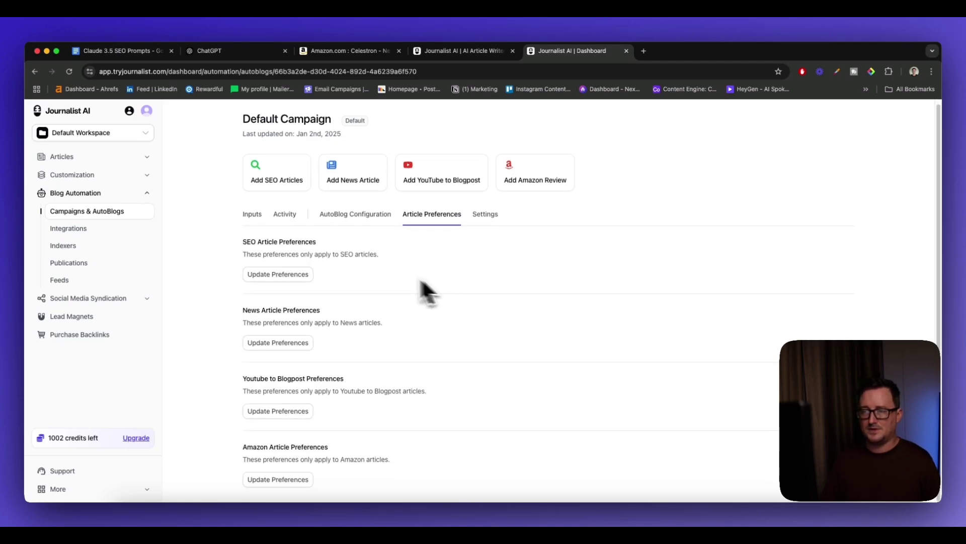
{"action": "left_click", "coordinate": [484, 216]}
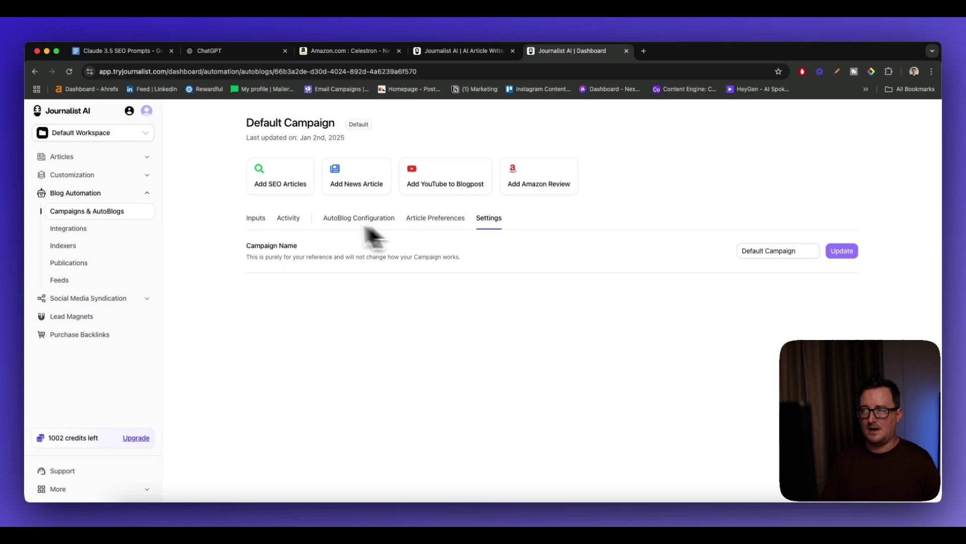
{"action": "left_click", "coordinate": [257, 219]}
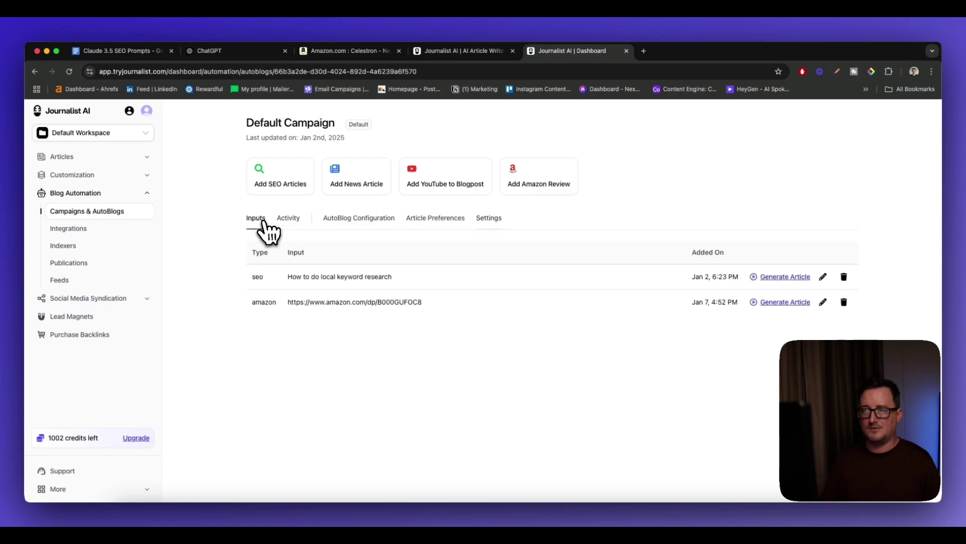
{"action": "left_click", "coordinate": [780, 303]}
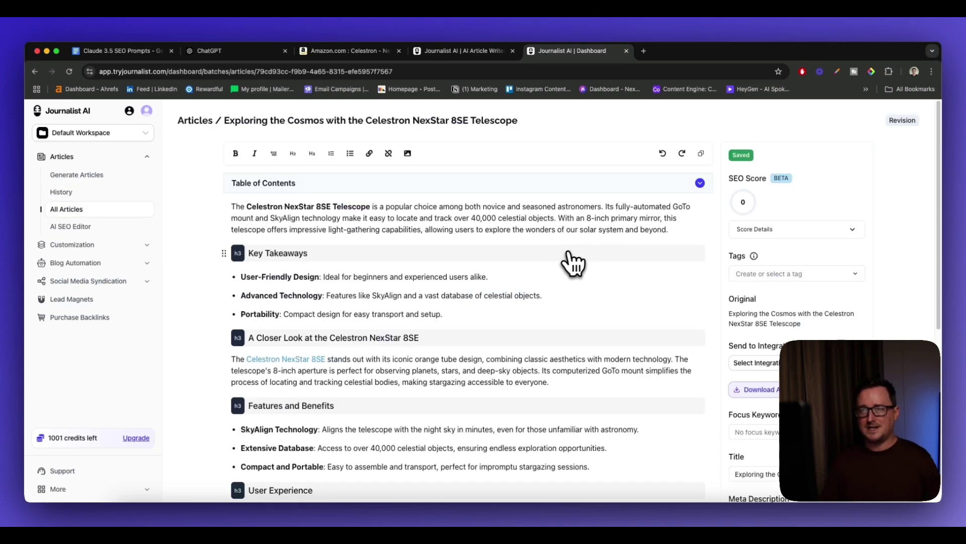
{"action": "left_click", "coordinate": [630, 186]}
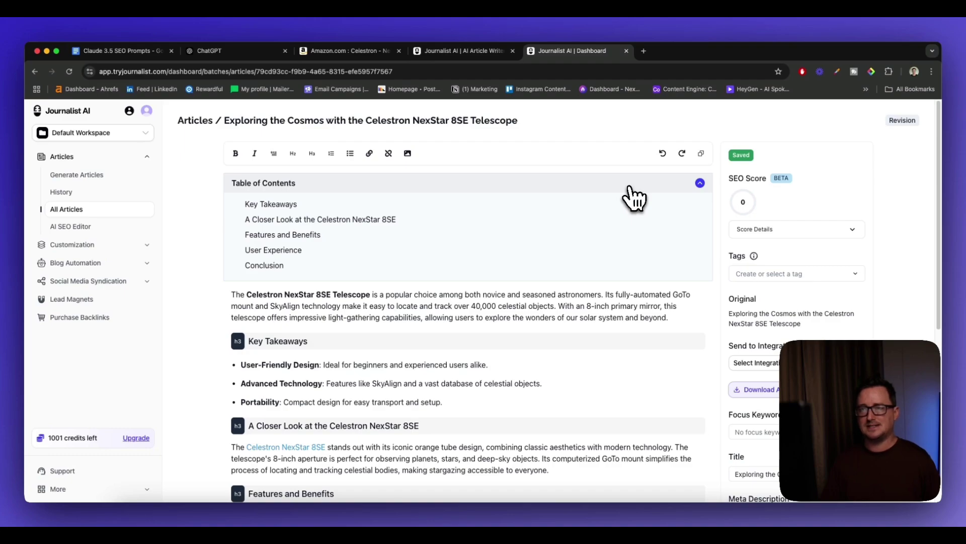
{"action": "left_click", "coordinate": [630, 187]}
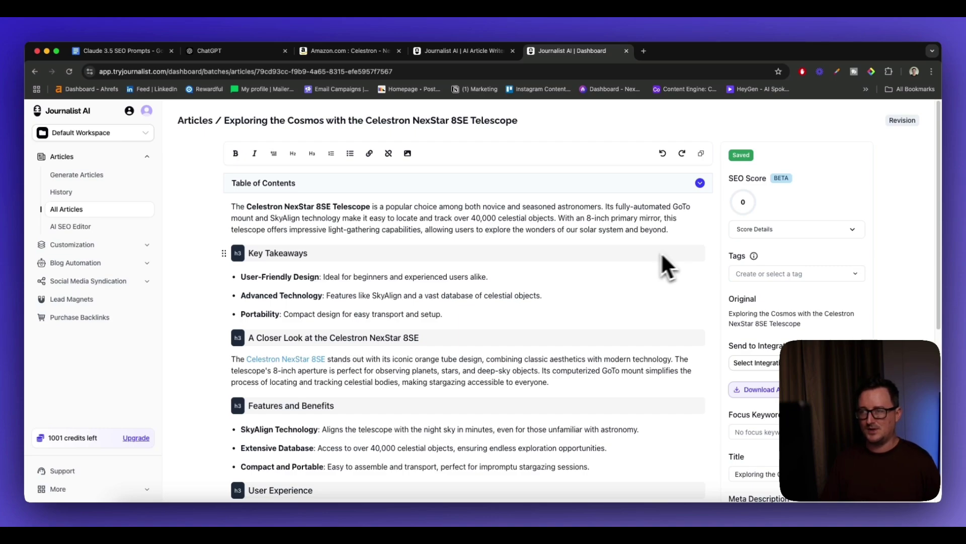
{"action": "scroll", "coordinate": [503, 224], "scroll_direction": "down", "scroll_amount": 3}
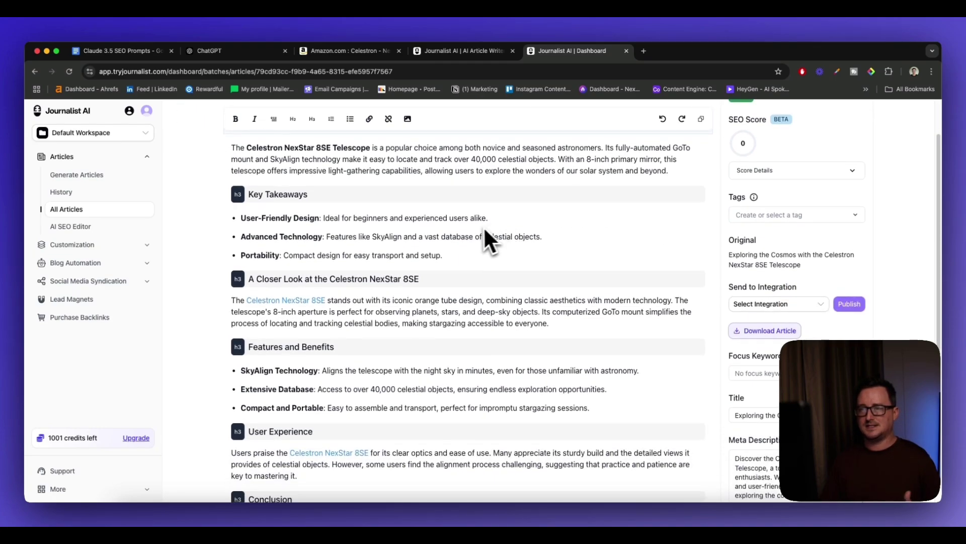
{"action": "scroll", "coordinate": [487, 261], "scroll_direction": "down", "scroll_amount": 6}
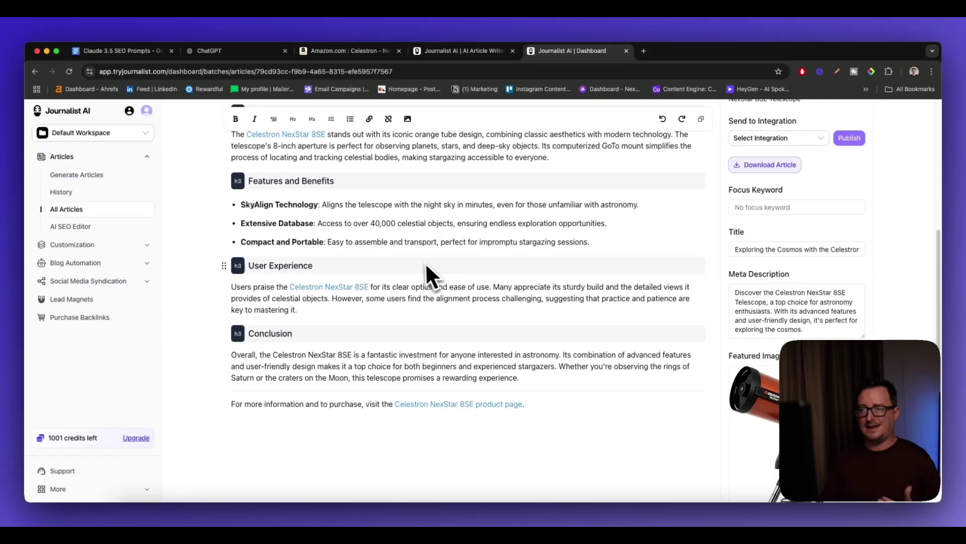
{"action": "scroll", "coordinate": [482, 279], "scroll_direction": "up", "scroll_amount": 4}
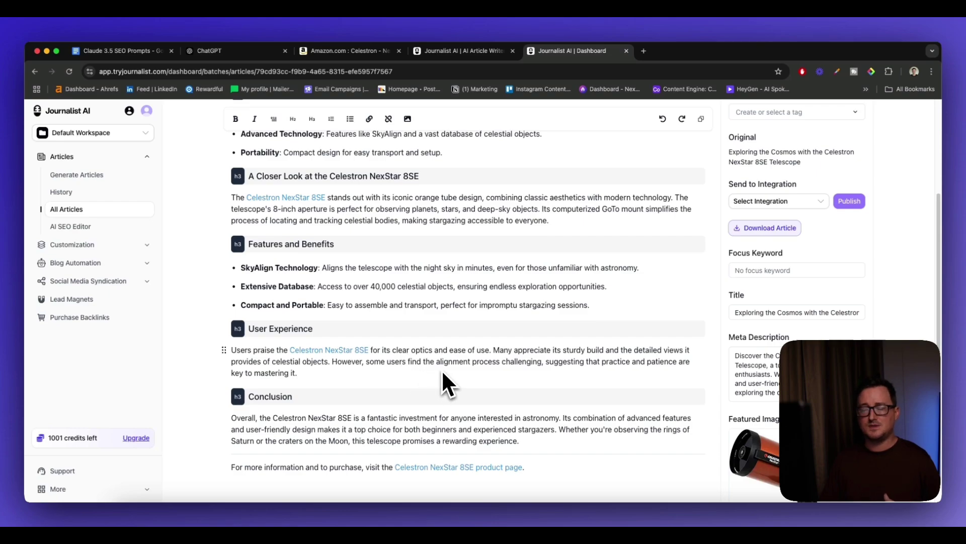
{"action": "scroll", "coordinate": [442, 401], "scroll_direction": "up", "scroll_amount": 5}
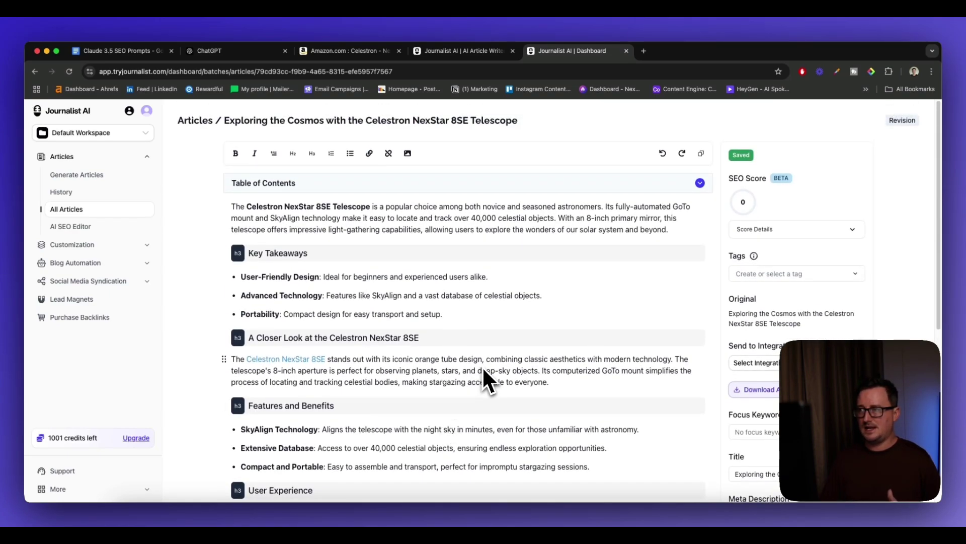
{"action": "scroll", "coordinate": [519, 341], "scroll_direction": "down", "scroll_amount": 5}
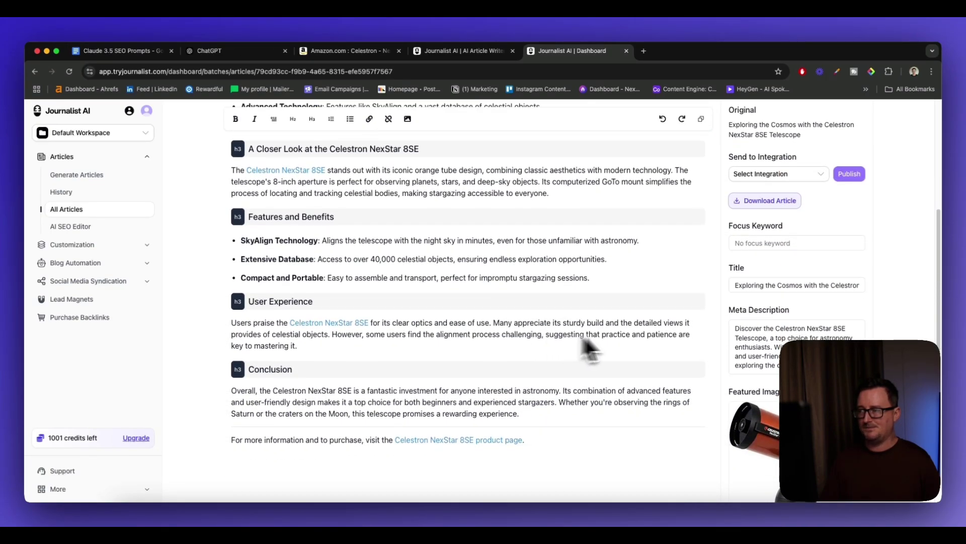
{"action": "scroll", "coordinate": [655, 353], "scroll_direction": "down", "scroll_amount": 3}
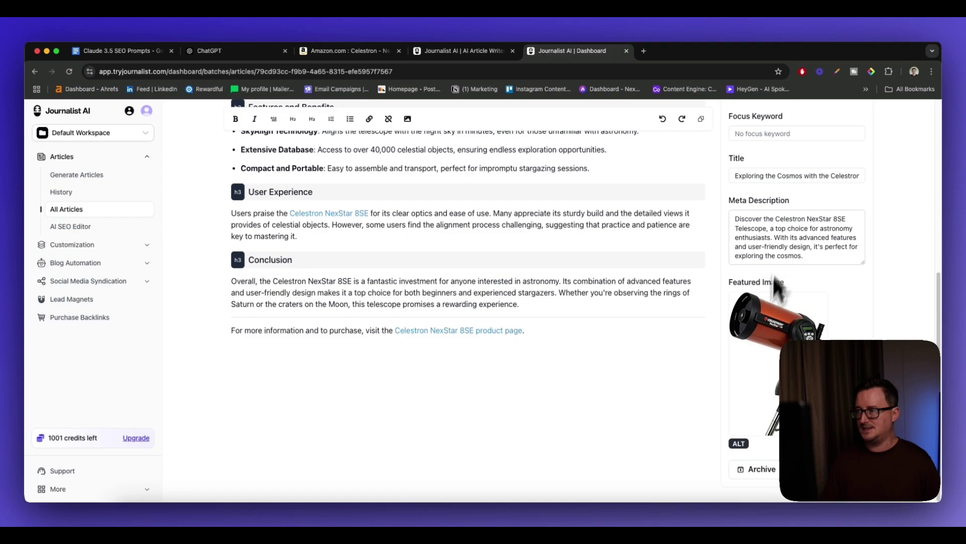
{"action": "scroll", "coordinate": [684, 290], "scroll_direction": "up", "scroll_amount": 10}
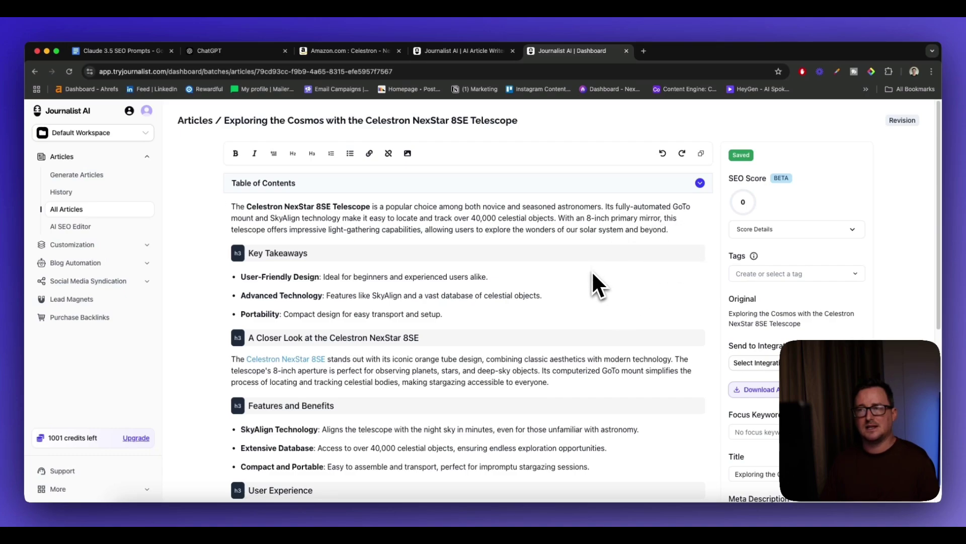
{"action": "scroll", "coordinate": [593, 274], "scroll_direction": "down", "scroll_amount": 5}
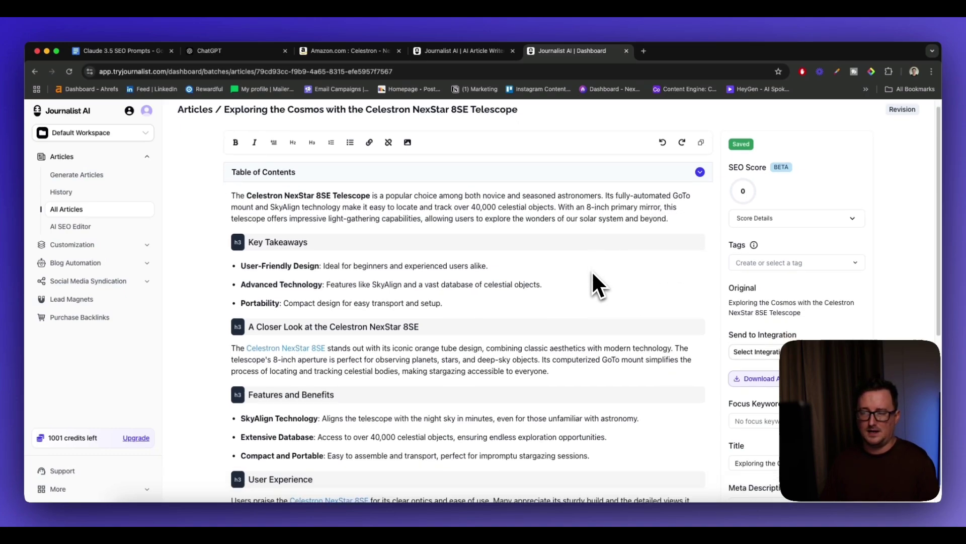
{"action": "scroll", "coordinate": [592, 273], "scroll_direction": "down", "scroll_amount": 3}
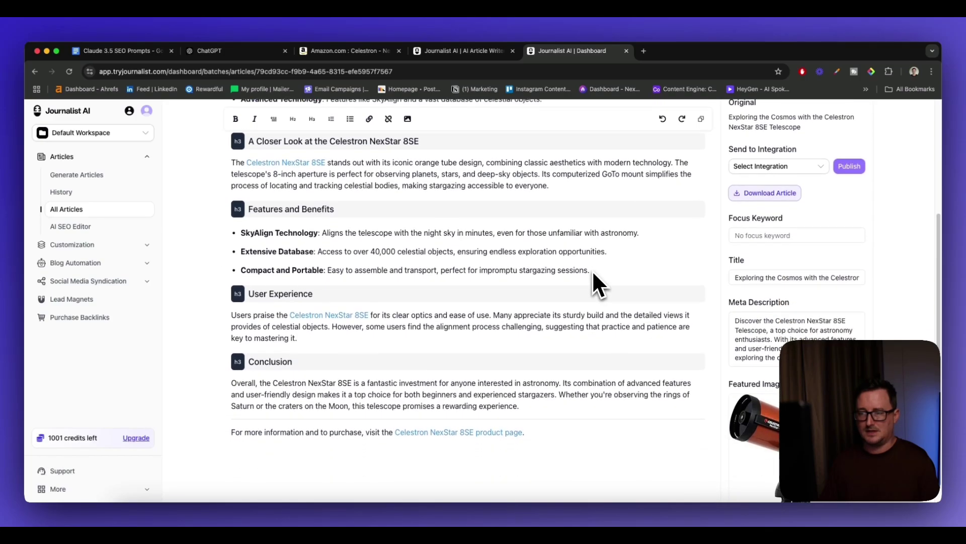
{"action": "scroll", "coordinate": [593, 273], "scroll_direction": "up", "scroll_amount": 5}
{"action": "scroll", "coordinate": [592, 269], "scroll_direction": "up", "scroll_amount": 3}
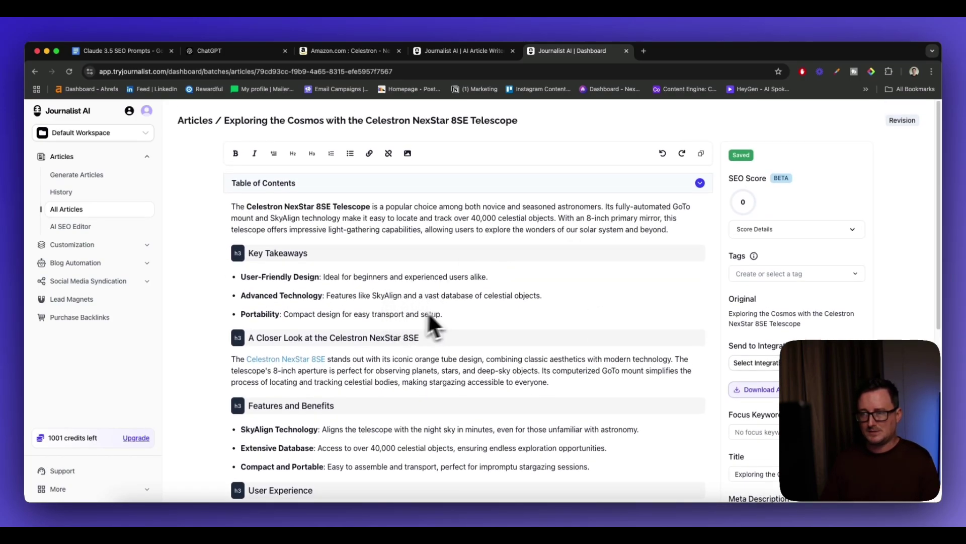
{"action": "scroll", "coordinate": [427, 305], "scroll_direction": "down", "scroll_amount": 3}
{"action": "scroll", "coordinate": [498, 305], "scroll_direction": "down", "scroll_amount": 2}
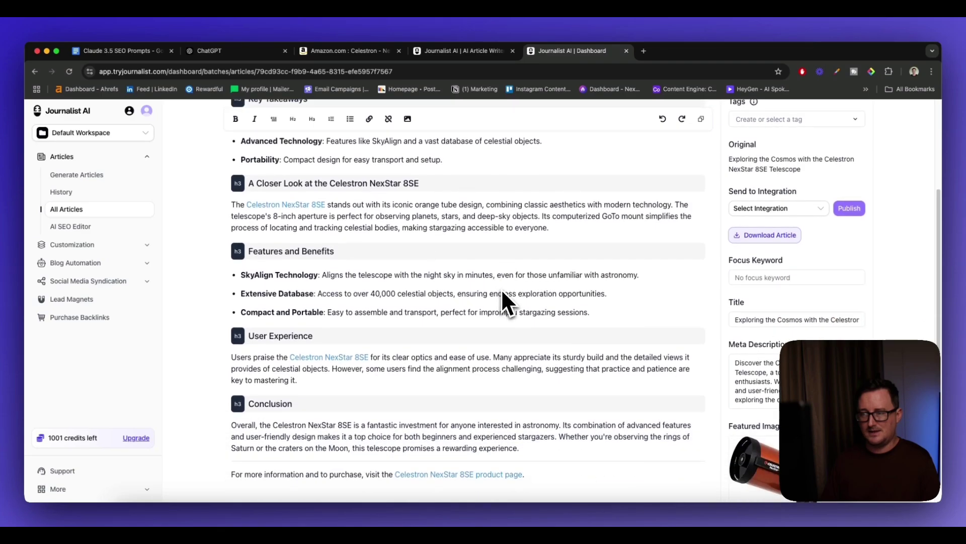
{"action": "scroll", "coordinate": [554, 297], "scroll_direction": "down", "scroll_amount": 5}
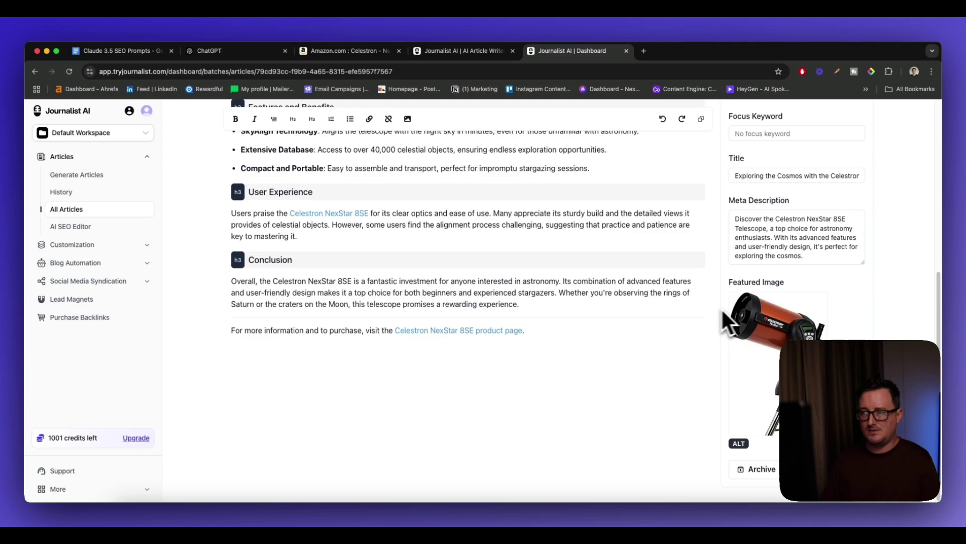
{"action": "scroll", "coordinate": [549, 307], "scroll_direction": "up", "scroll_amount": 5}
{"action": "scroll", "coordinate": [577, 304], "scroll_direction": "up", "scroll_amount": 5}
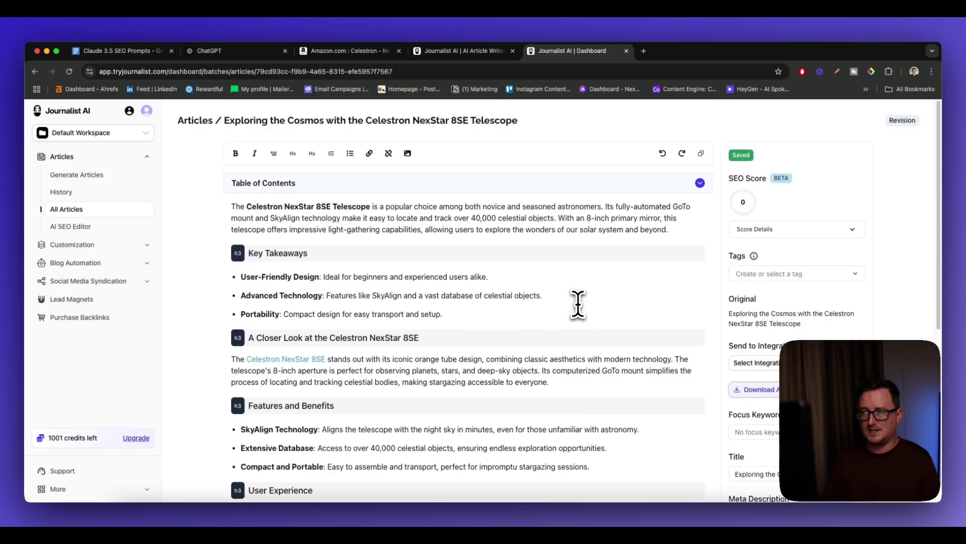
{"action": "scroll", "coordinate": [469, 278], "scroll_direction": "down", "scroll_amount": 3}
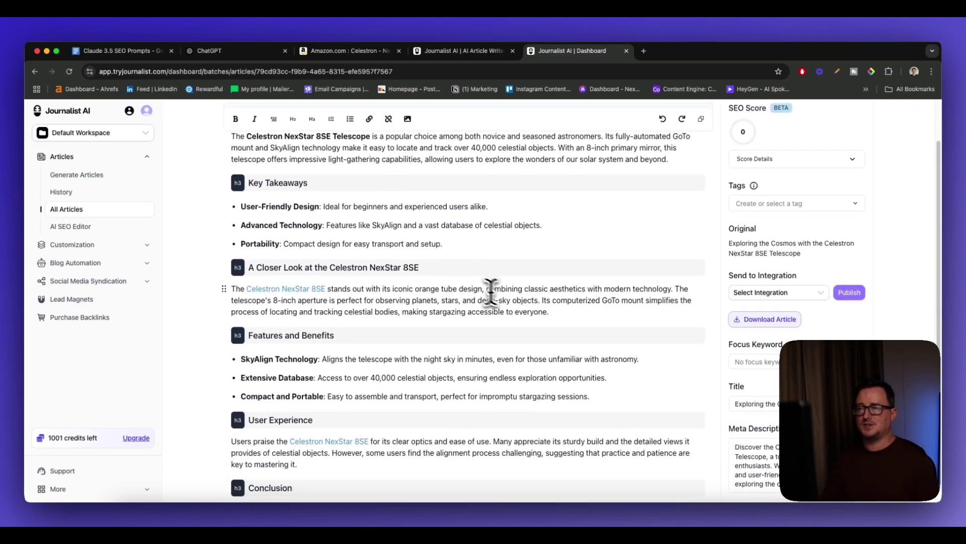
- Select the paragraph under 'A Closer Look' and look through its AI rewrite and keyword options
{"action": "left_click_drag", "start_coordinate": [551, 312], "coordinate": [524, 312]}
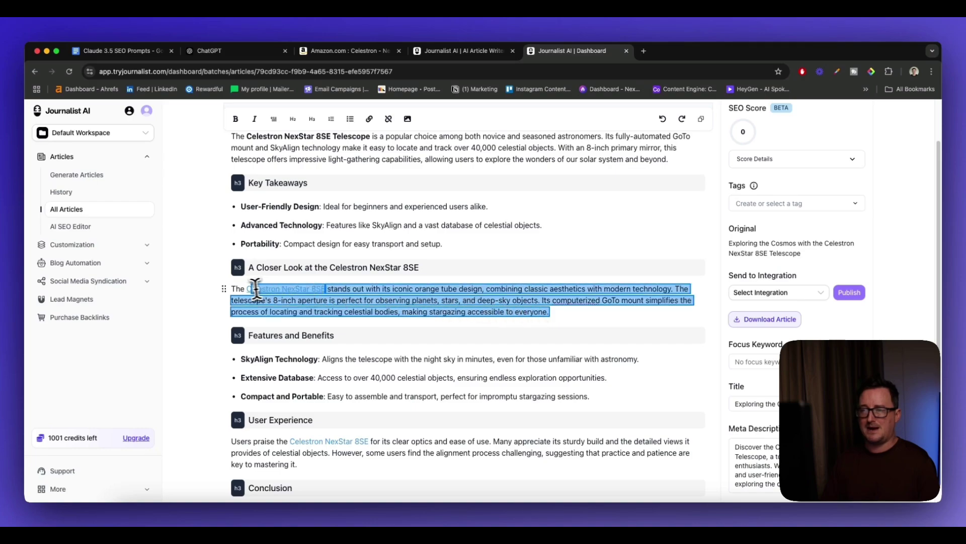
{"action": "left_click_drag", "start_coordinate": [257, 288], "coordinate": [231, 288]}
{"action": "left_click", "coordinate": [352, 339]}
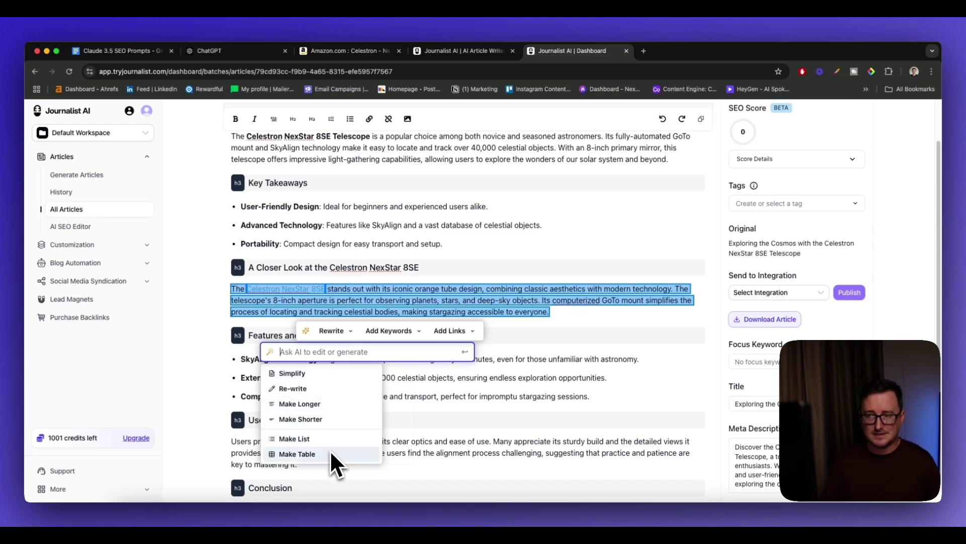
{"action": "left_click", "coordinate": [394, 333]}
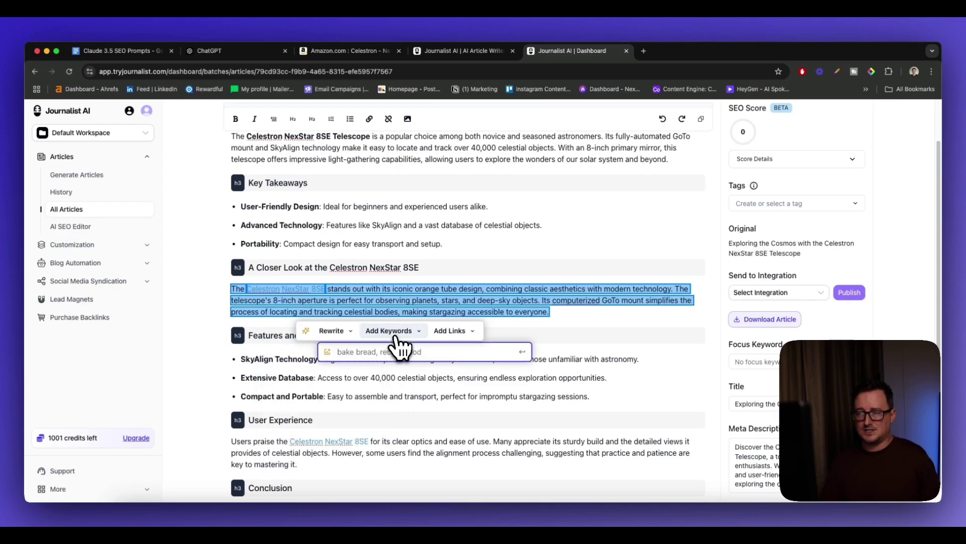
- Add the suggested external links on 'Celestron NexStar 8SE', '8-inch aperture' and 'computerized GoTo mount'
{"action": "left_click", "coordinate": [450, 333]}
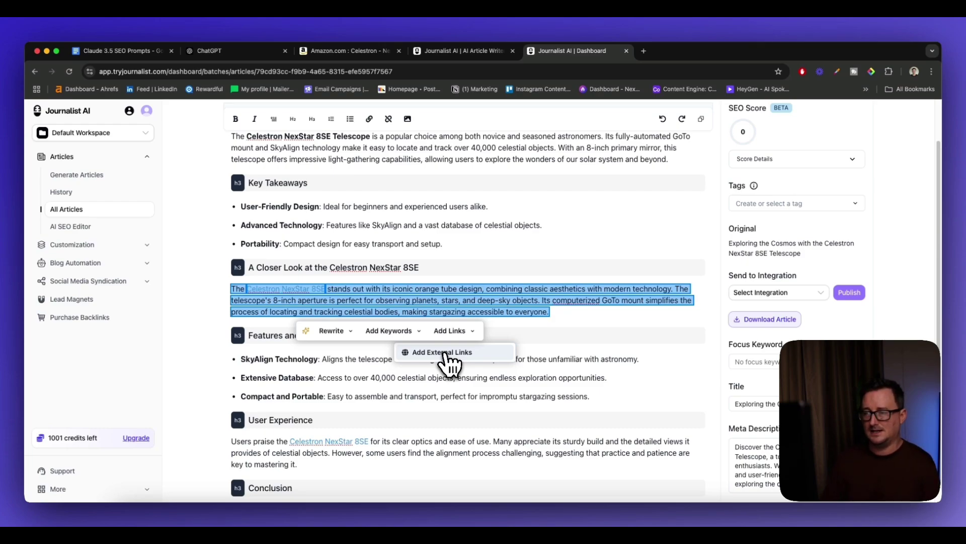
{"action": "left_click", "coordinate": [445, 352]}
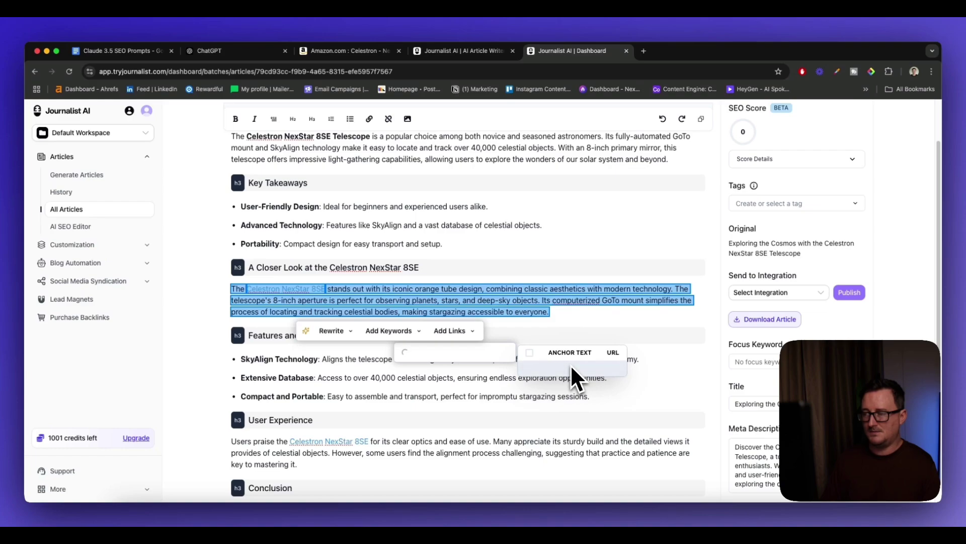
{"action": "left_click", "coordinate": [529, 370]}
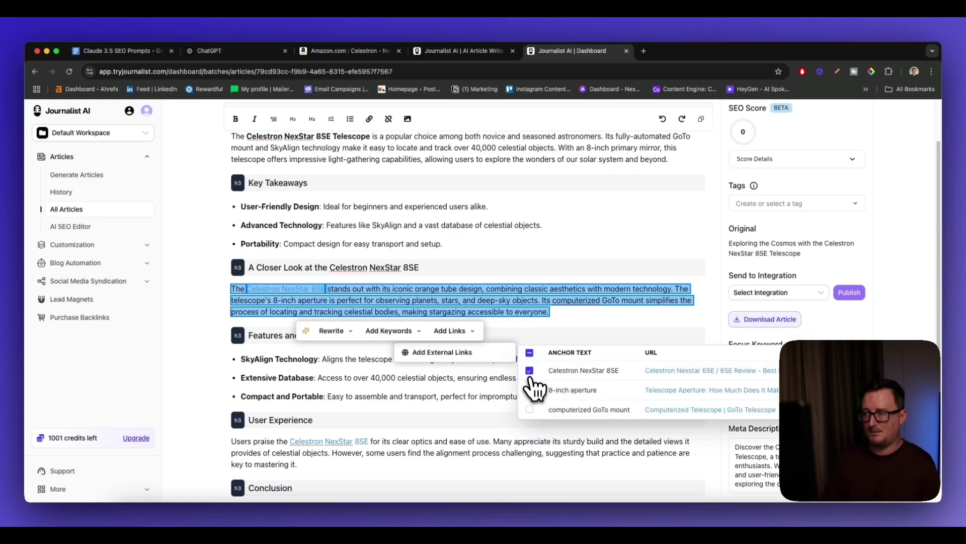
{"action": "left_click", "coordinate": [530, 389]}
{"action": "left_click", "coordinate": [529, 409]}
{"action": "left_click", "coordinate": [576, 318]}
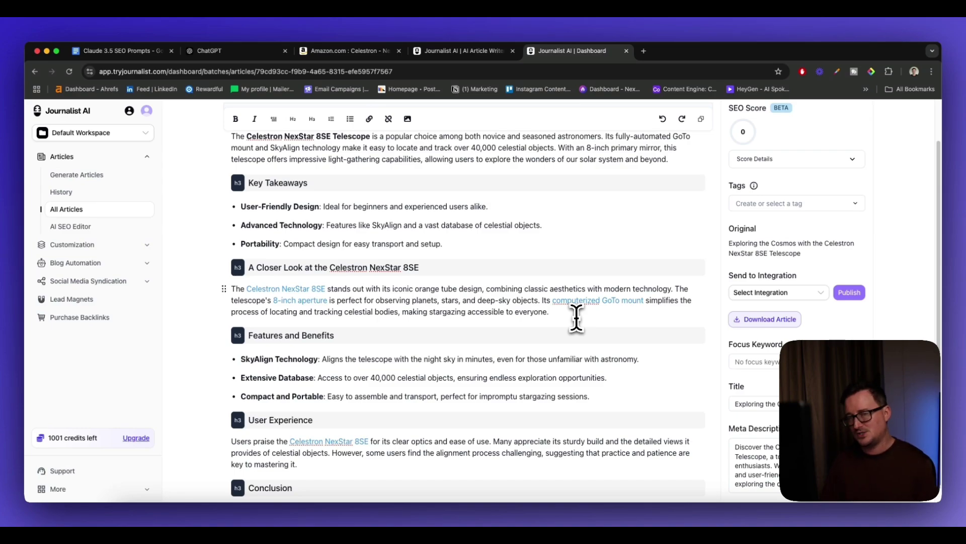
{"action": "scroll", "coordinate": [548, 338], "scroll_direction": "up", "scroll_amount": 3}
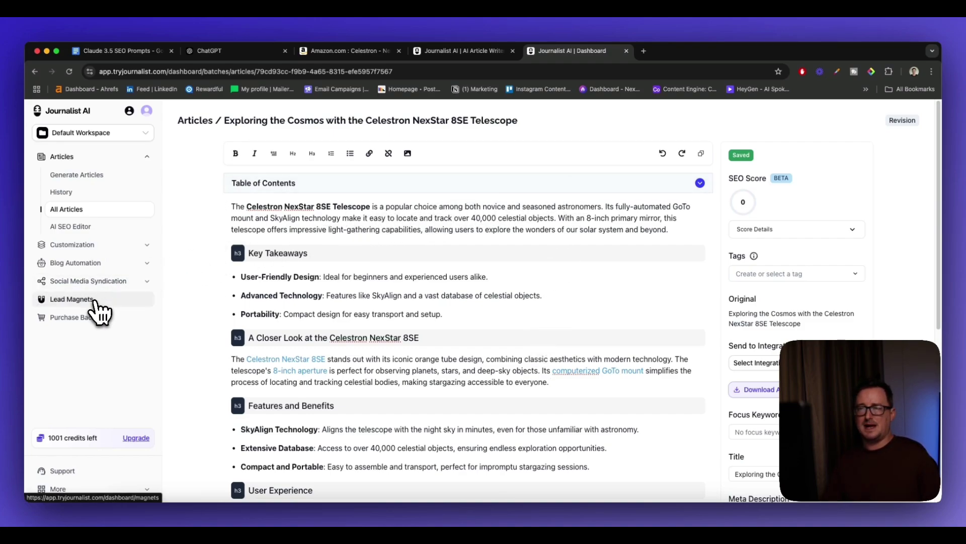
- Go to Lead Magnets to see the existing Car Insurance and Tesla magnets
{"action": "left_click", "coordinate": [72, 299]}
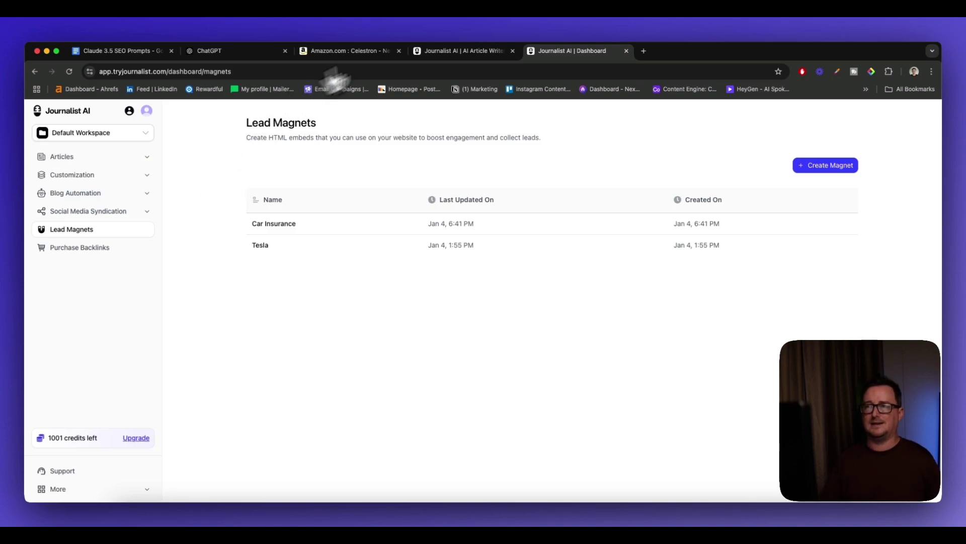
- Switch to the 'Journalist AI | AI Article Writer' homepage and view its top section
{"action": "left_click", "coordinate": [476, 51]}
{"action": "scroll", "coordinate": [312, 215], "scroll_direction": "up", "scroll_amount": 3}
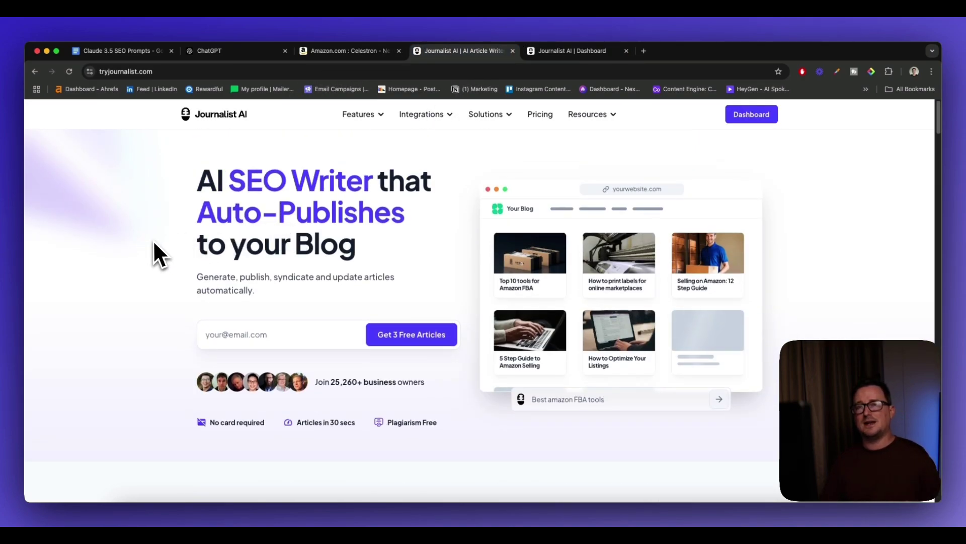